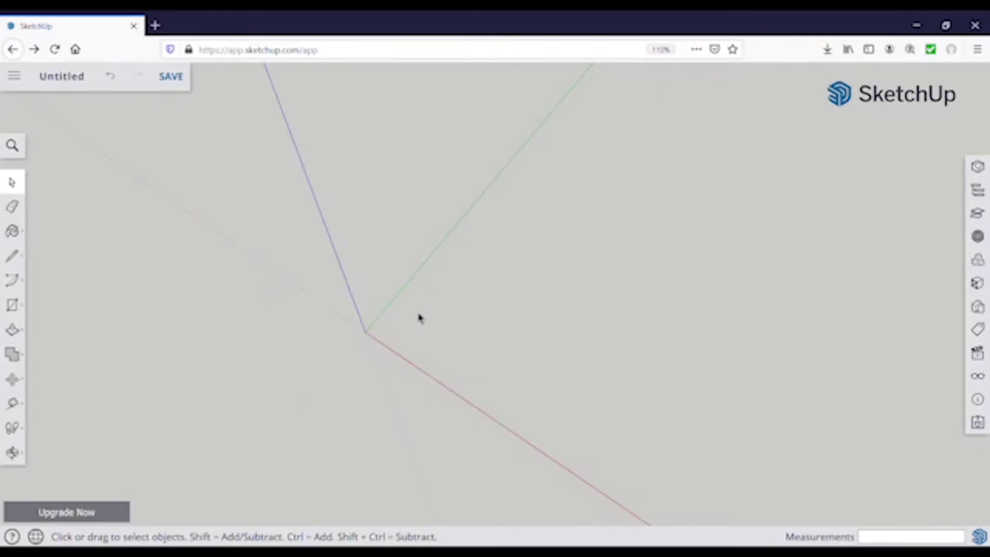
In App Settings, set the default template to Simple Template - Millimeters, then close Settings
left_click(13, 76)
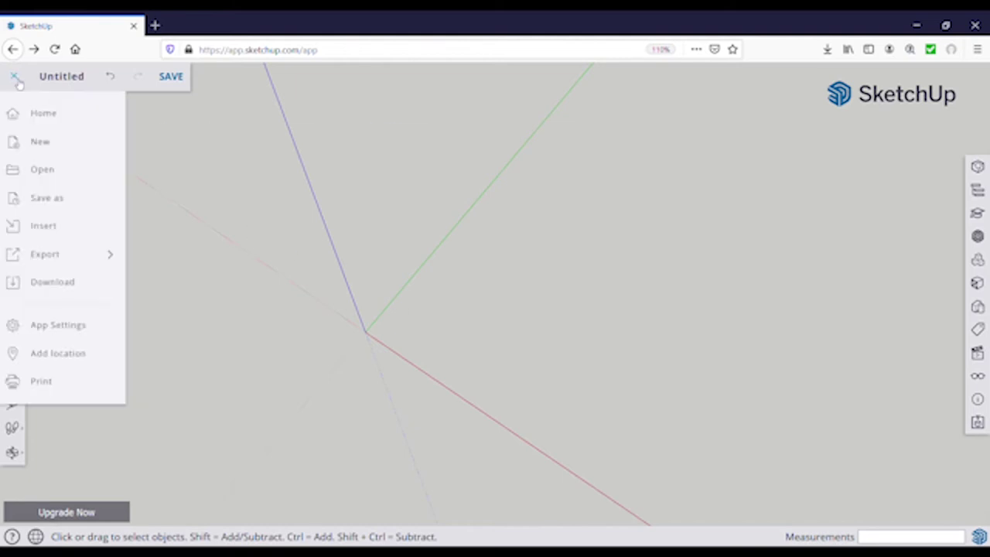
left_click(60, 283)
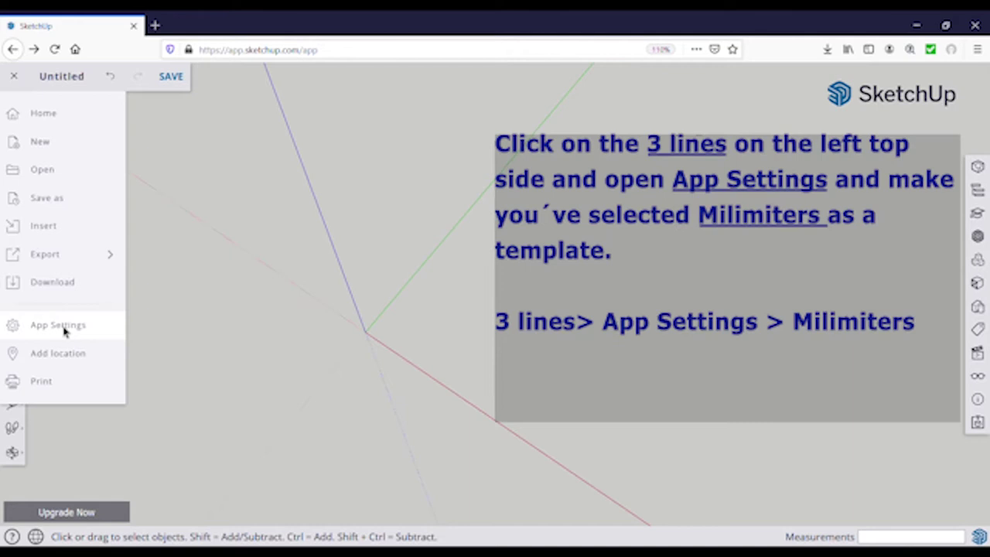
left_click(64, 326)
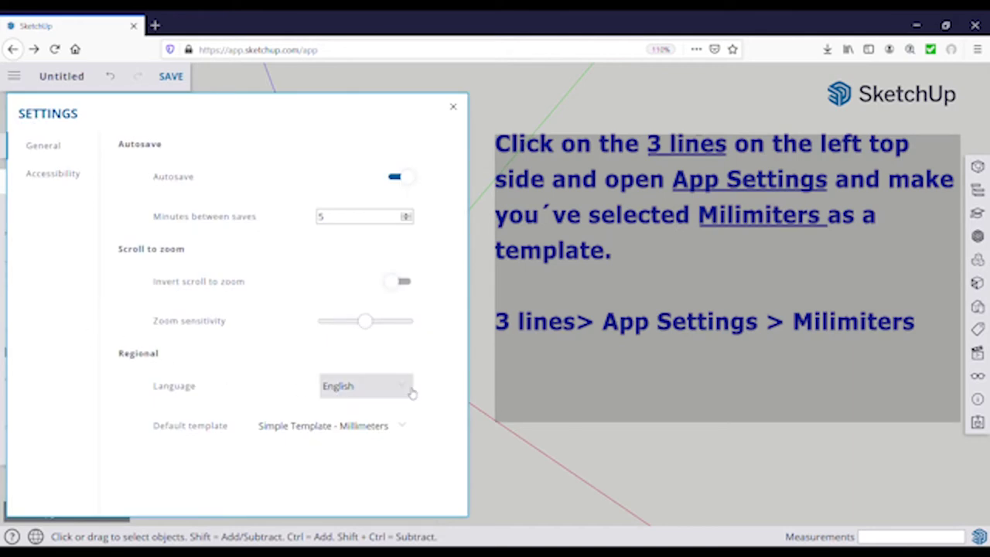
left_click(407, 430)
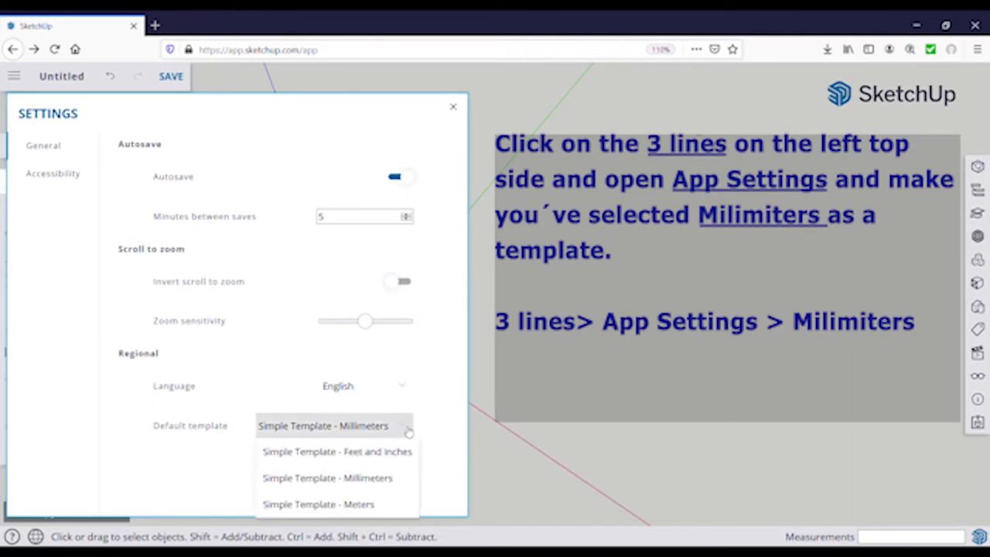
left_click(380, 480)
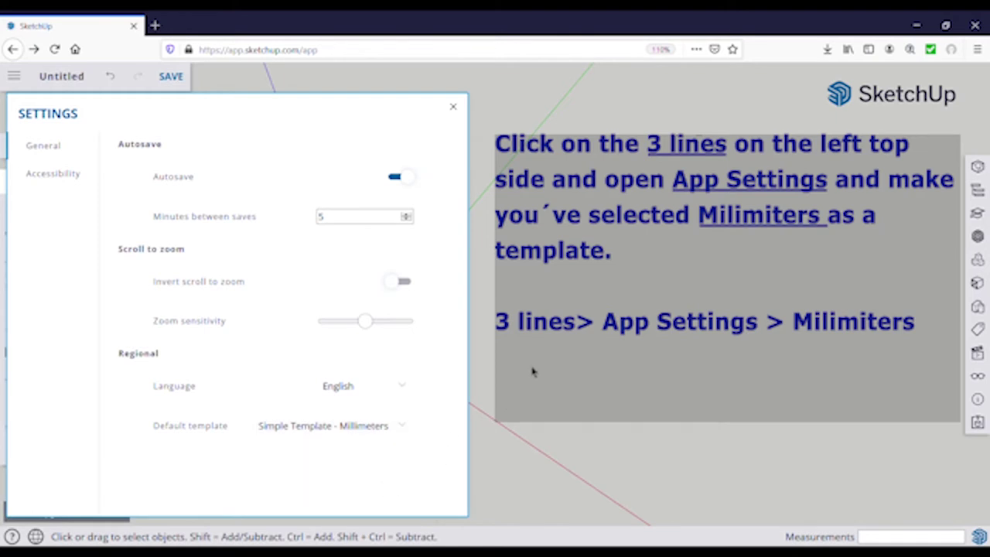
left_click(454, 107)
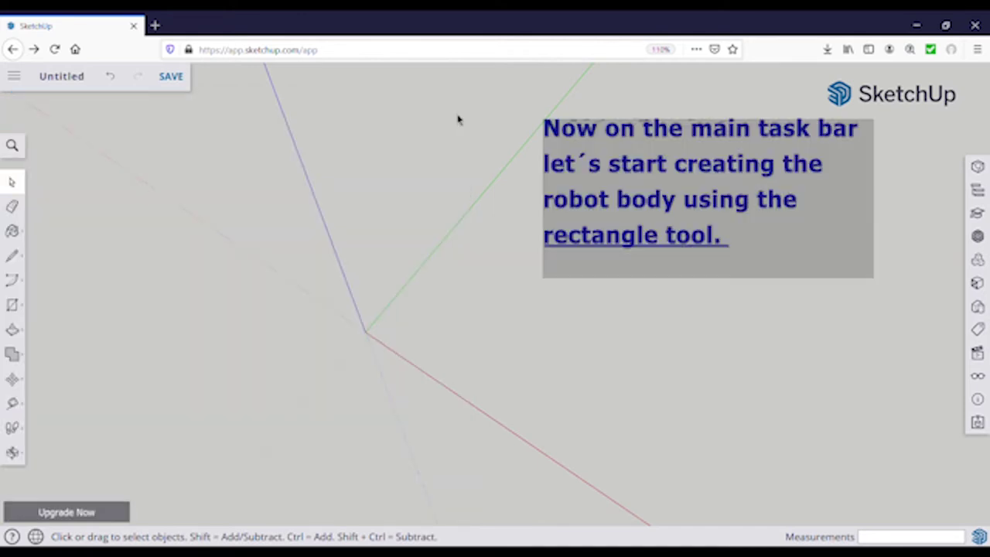
Draw a rectangle from the origin with dimensions 50,50, making a 50 × 50 mm square face
left_click(14, 306)
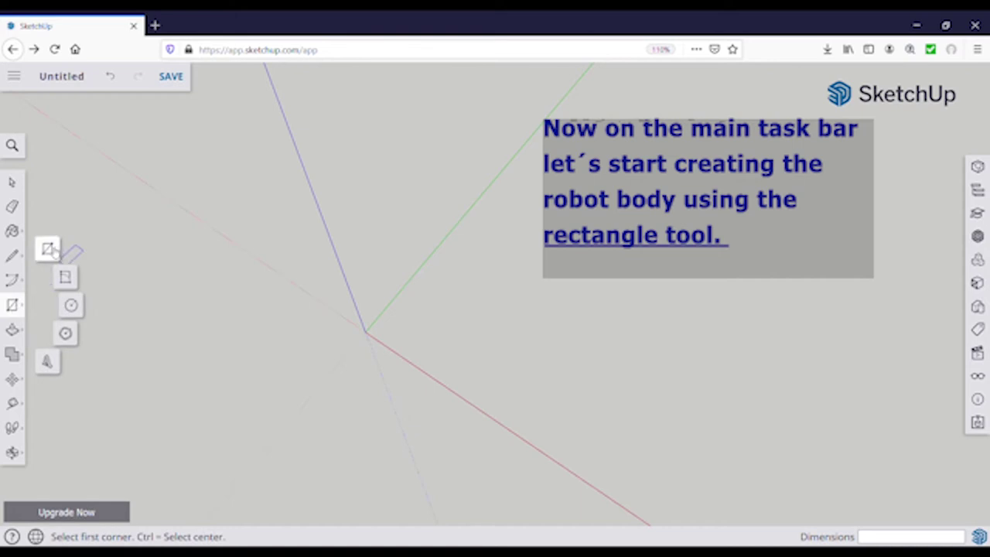
left_click(366, 333)
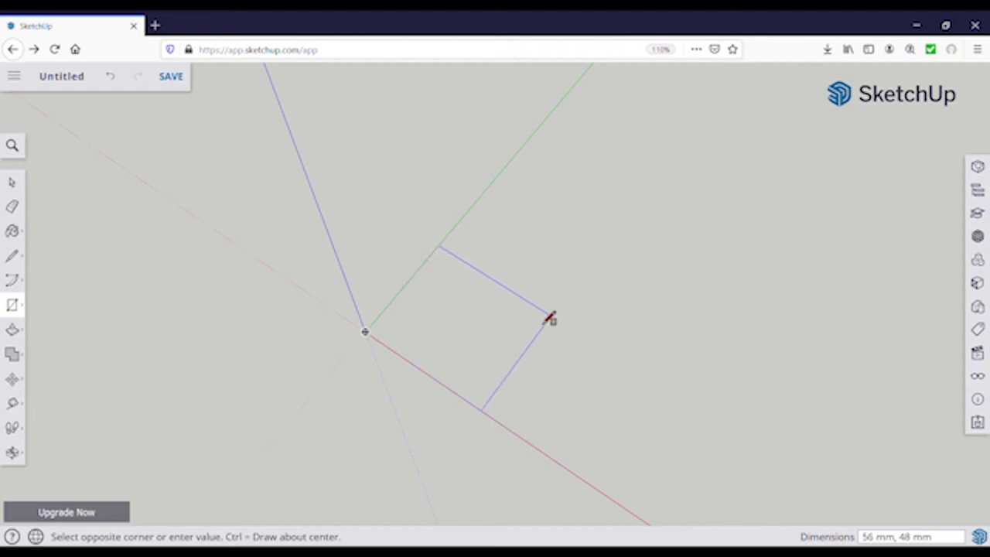
type("50,50")
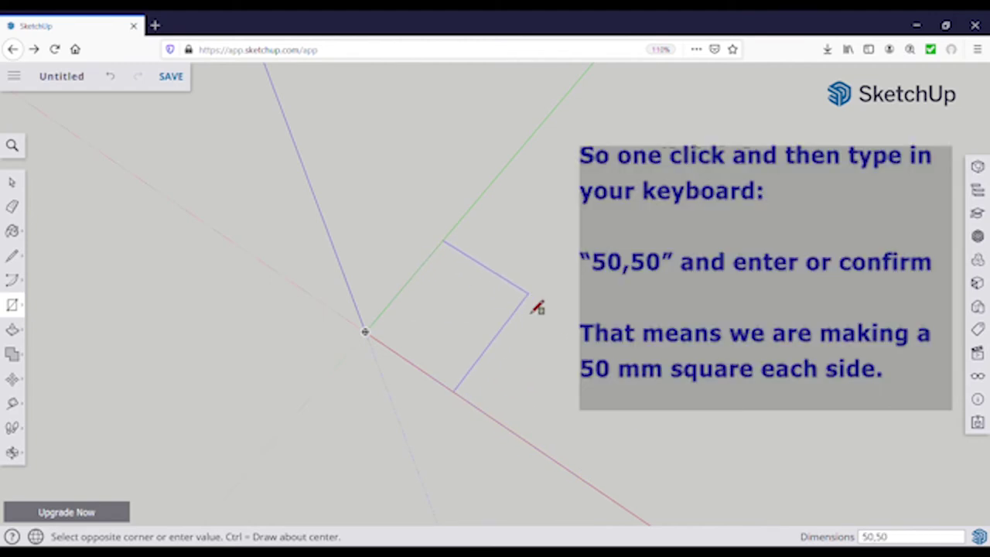
key("Return")
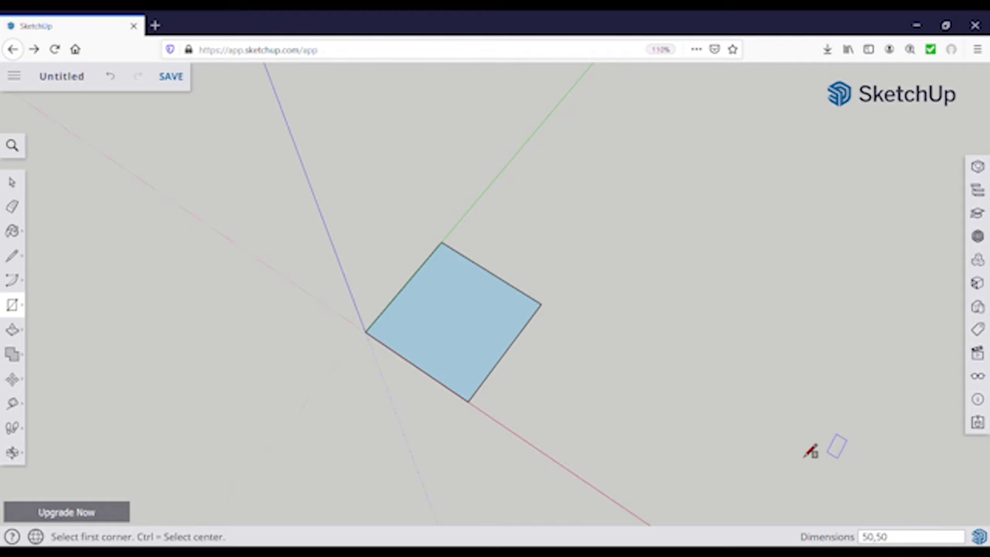
left_click(12, 182)
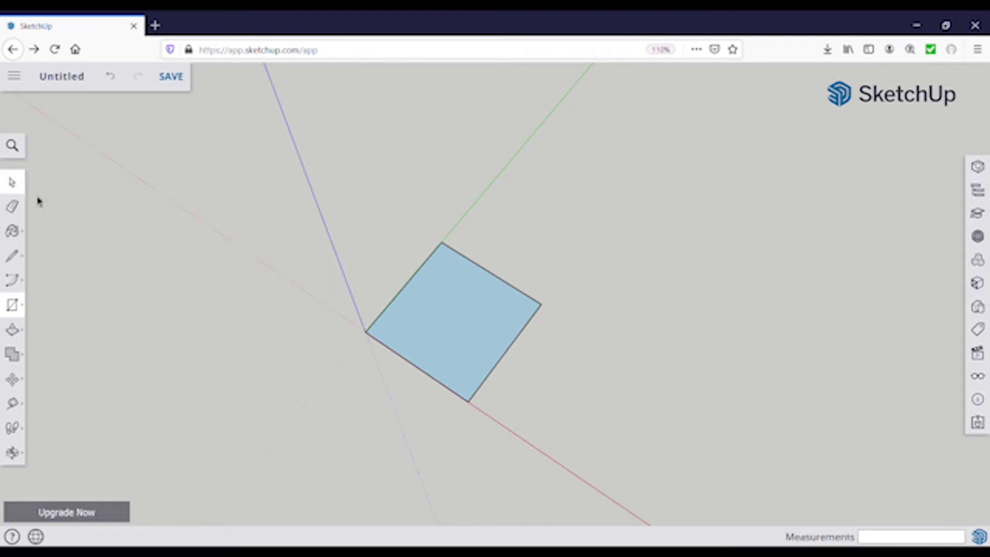
Use the square face's right-click menu to make it a group
right_click(448, 312)
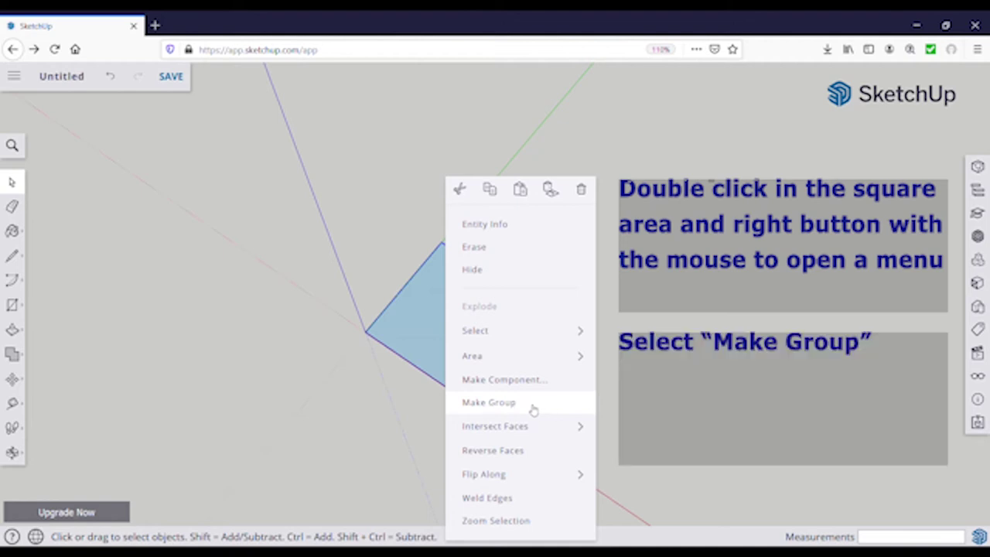
left_click(531, 409)
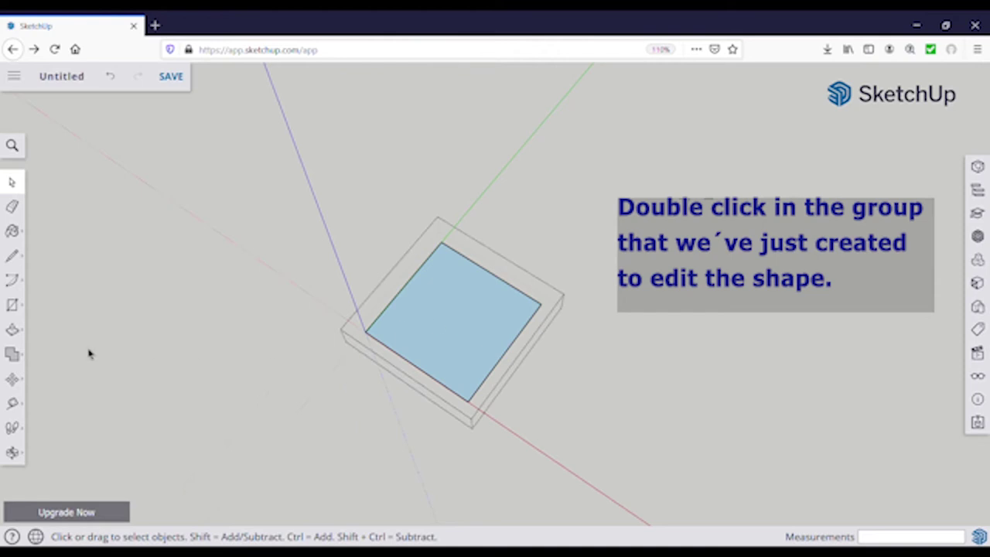
Push/pull the grouped square up 15 mm into a 50×50×15 mm body block
left_click(12, 331)
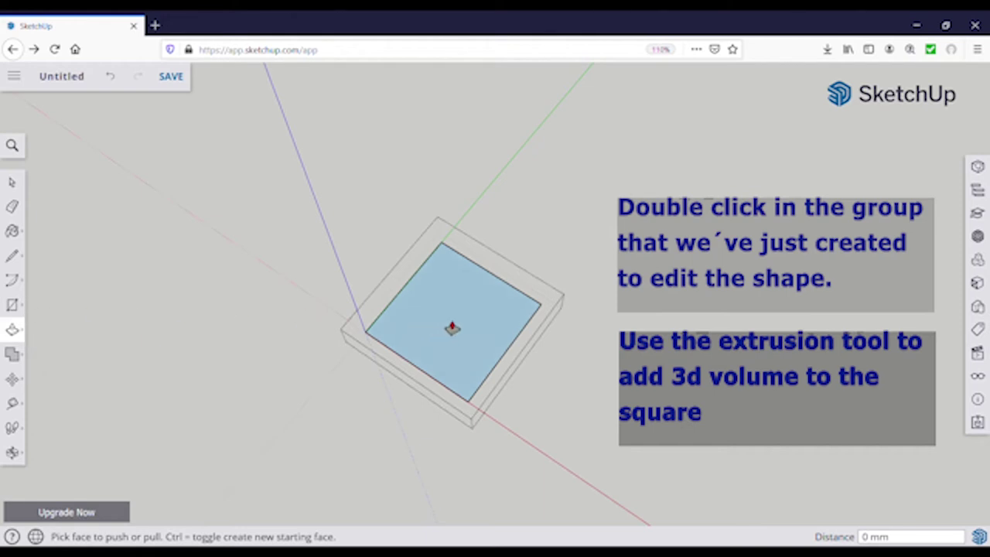
left_click(451, 327)
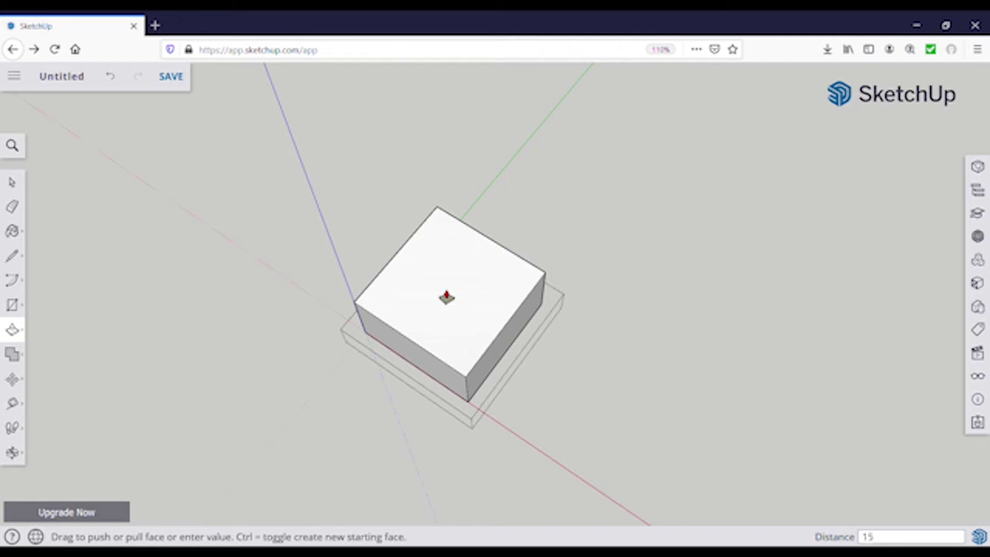
key("Return")
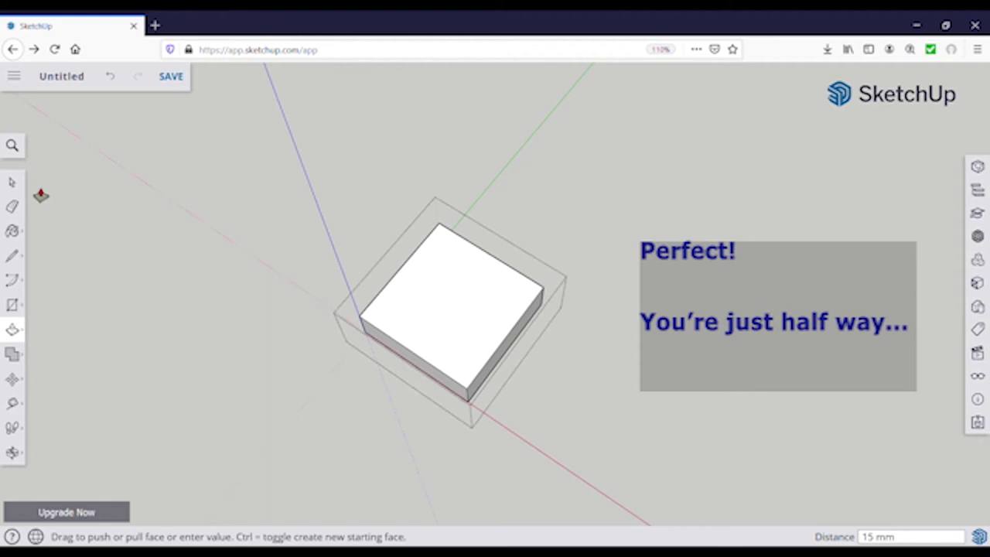
left_click(13, 183)
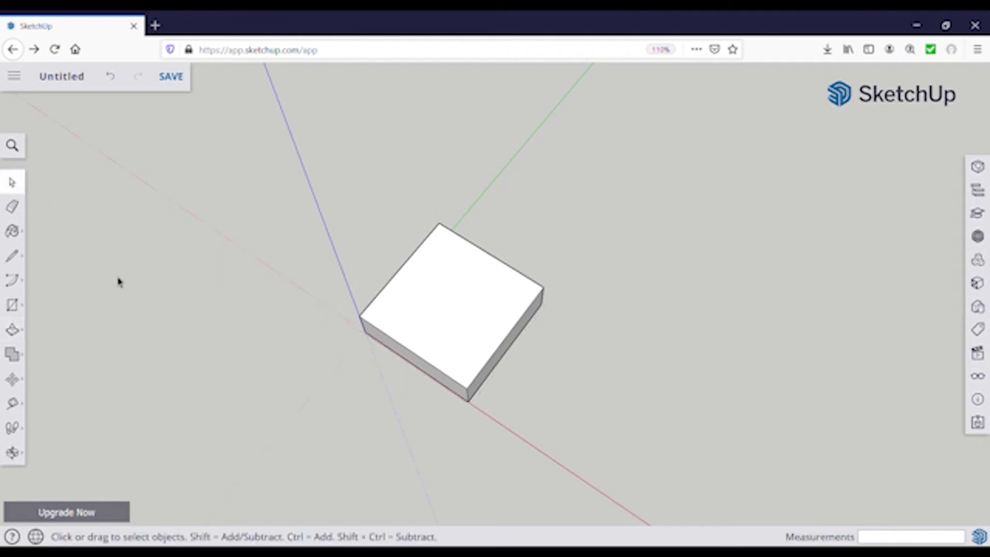
Draw a 37×15 mm rectangle on the body's front face, starting at the origin corner
left_click(13, 305)
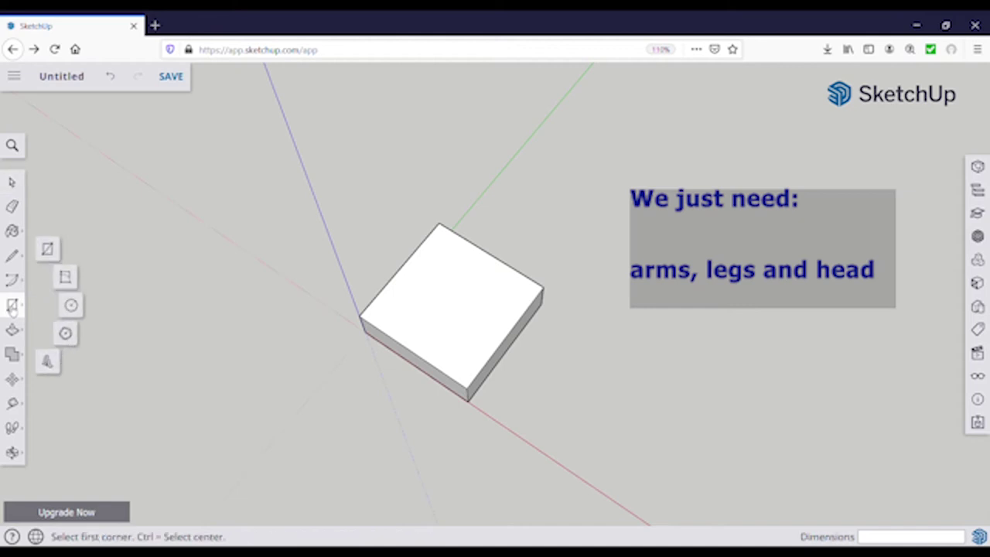
left_click(47, 251)
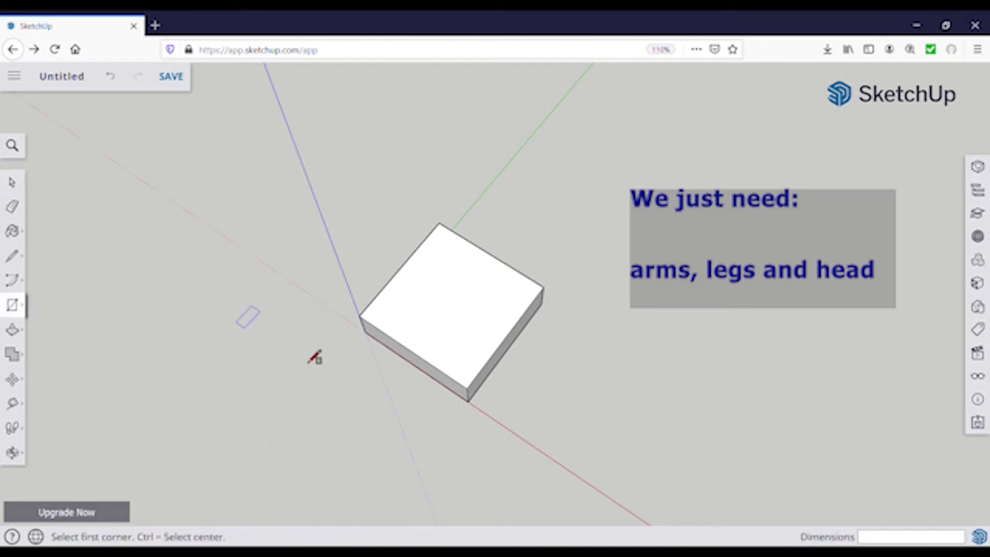
left_click(368, 348)
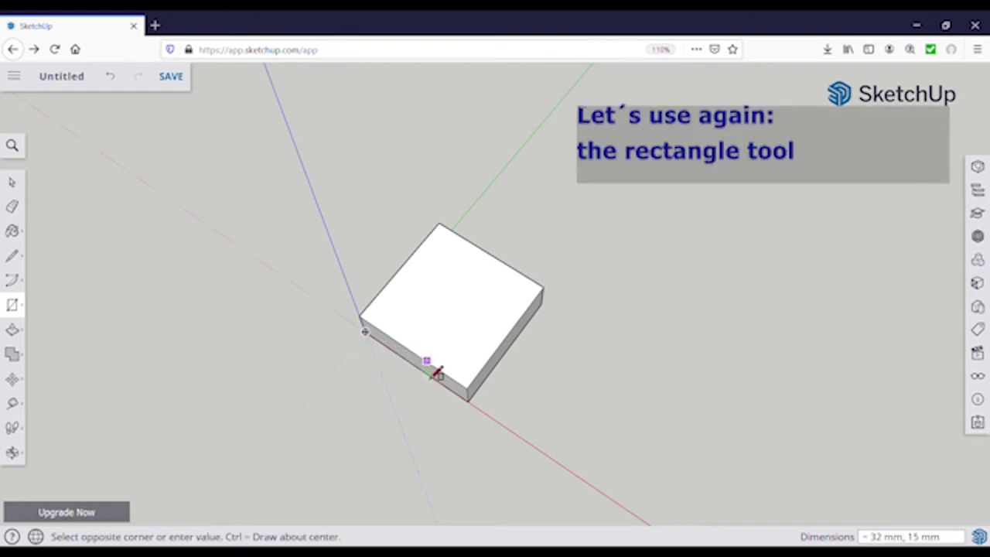
mouse_move(441, 376)
middle_mouse_down()
mouse_move(457, 325)
mouse_move(453, 345)
middle_mouse_up()
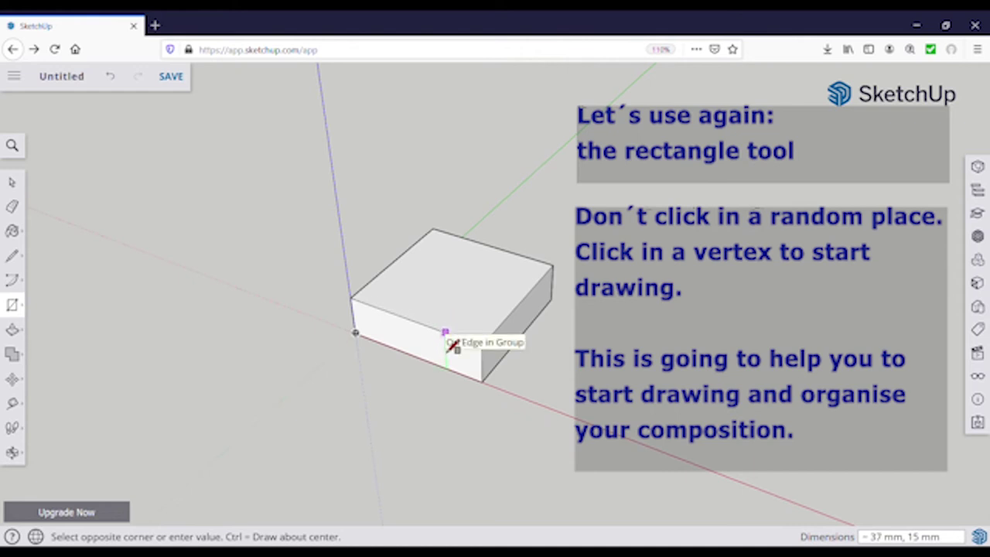
left_click(446, 333)
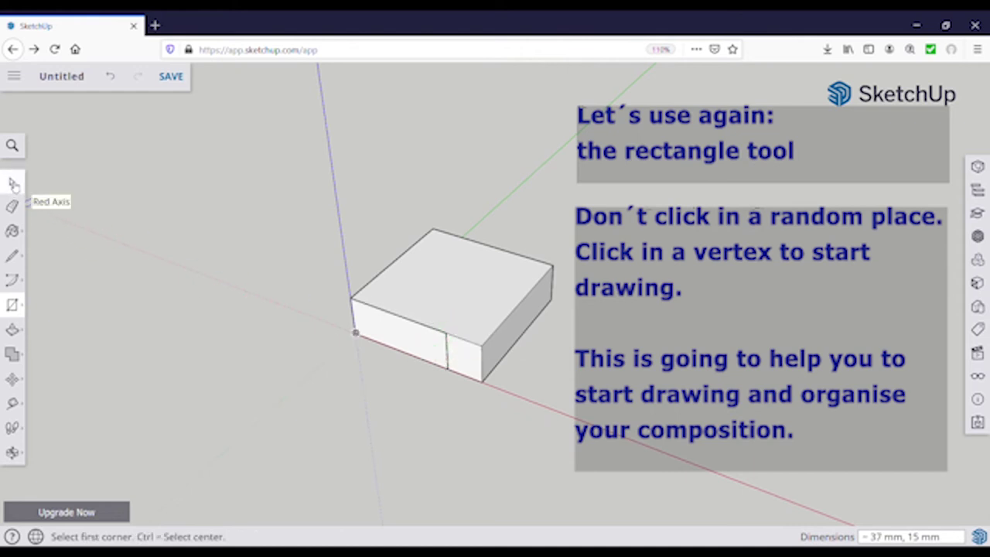
Make the front-face rectangle its own group
left_click(12, 183)
left_click(465, 303)
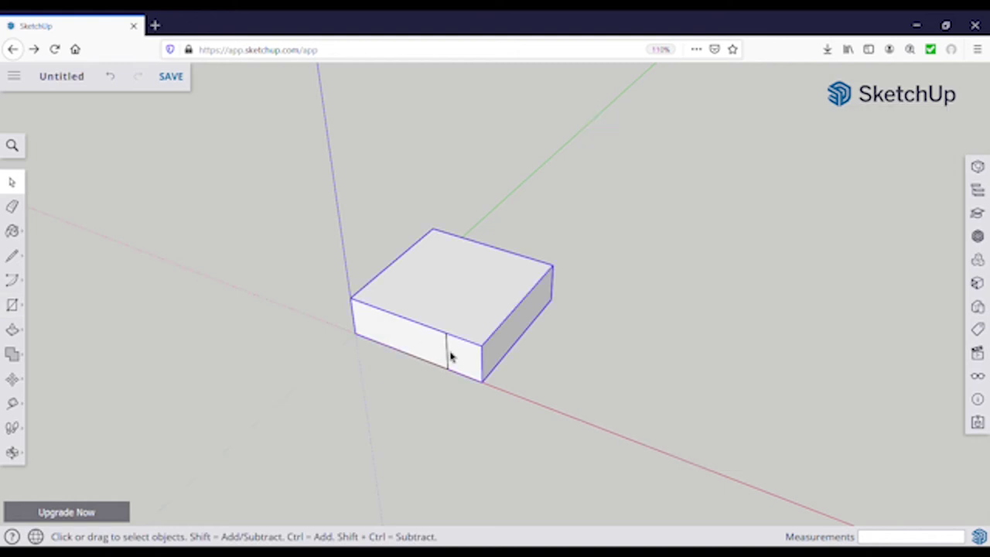
left_click(448, 354)
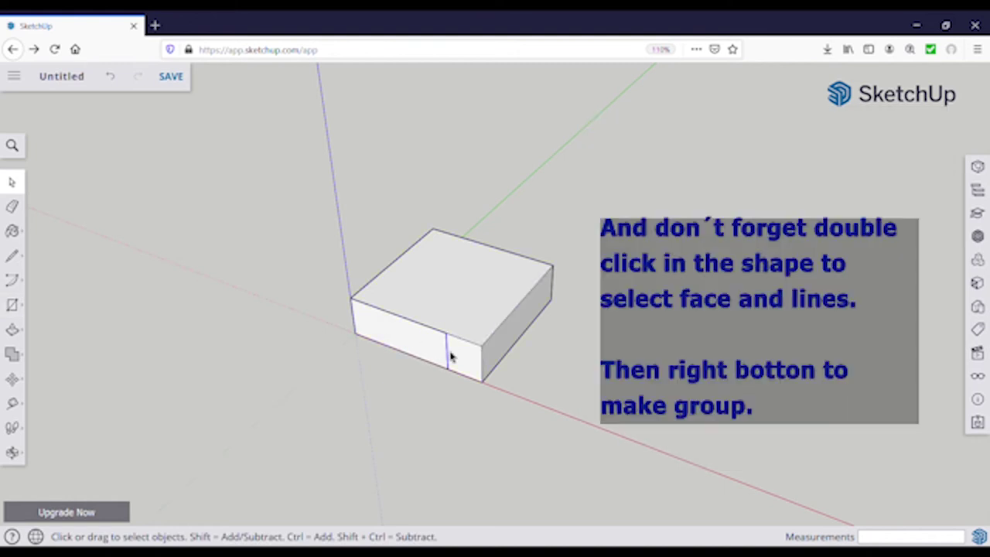
right_click(401, 345)
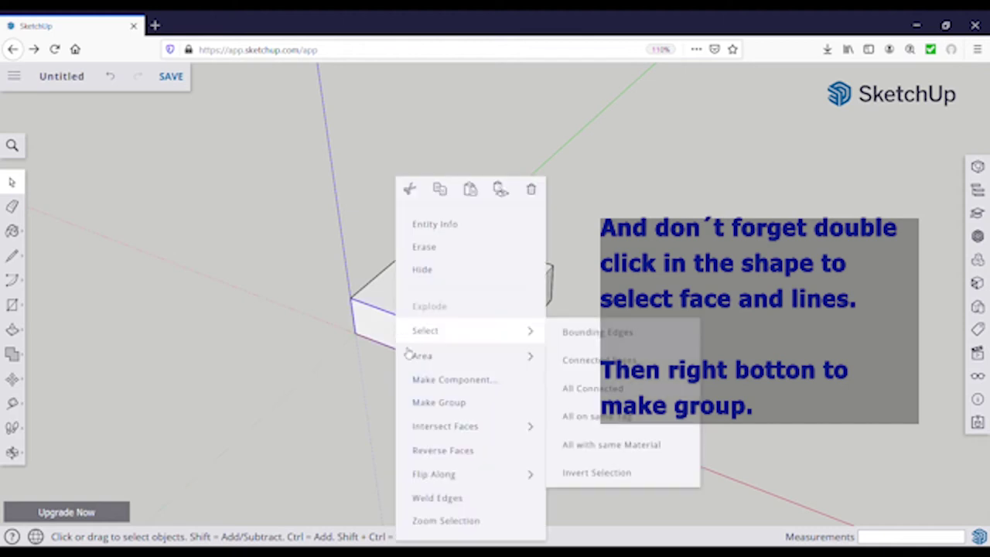
left_click(432, 406)
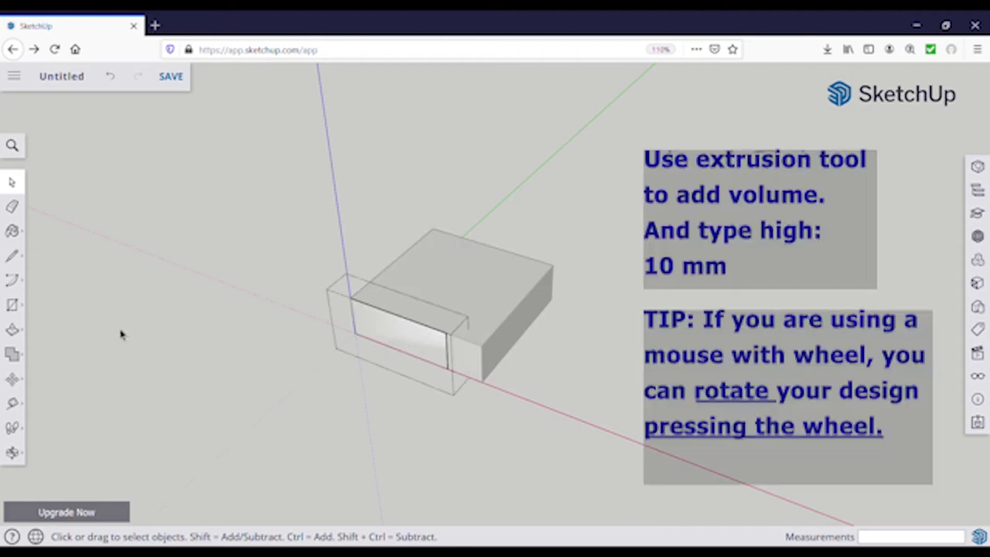
Extrude the grouped front rectangle 10 mm outward into an arm block
left_click(12, 330)
left_click(418, 341)
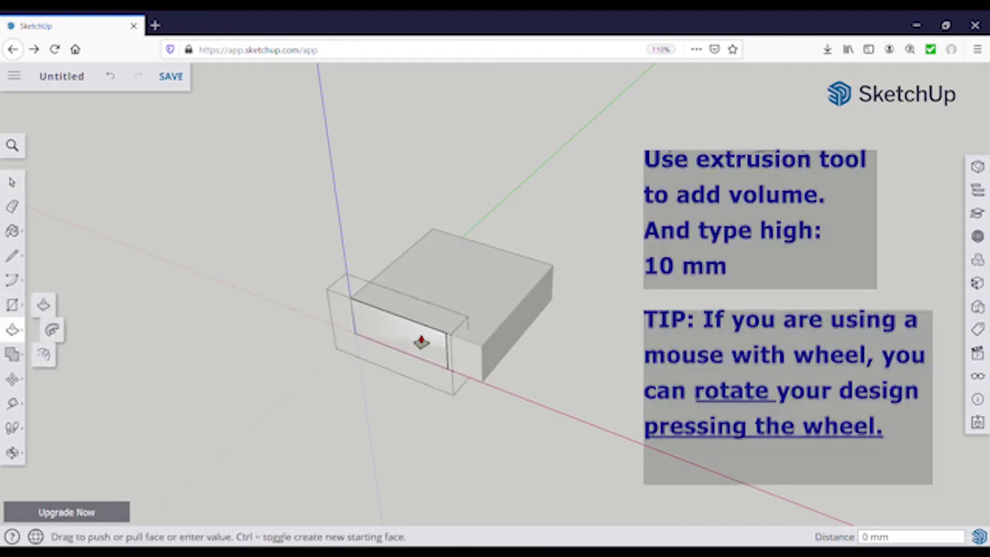
type("10")
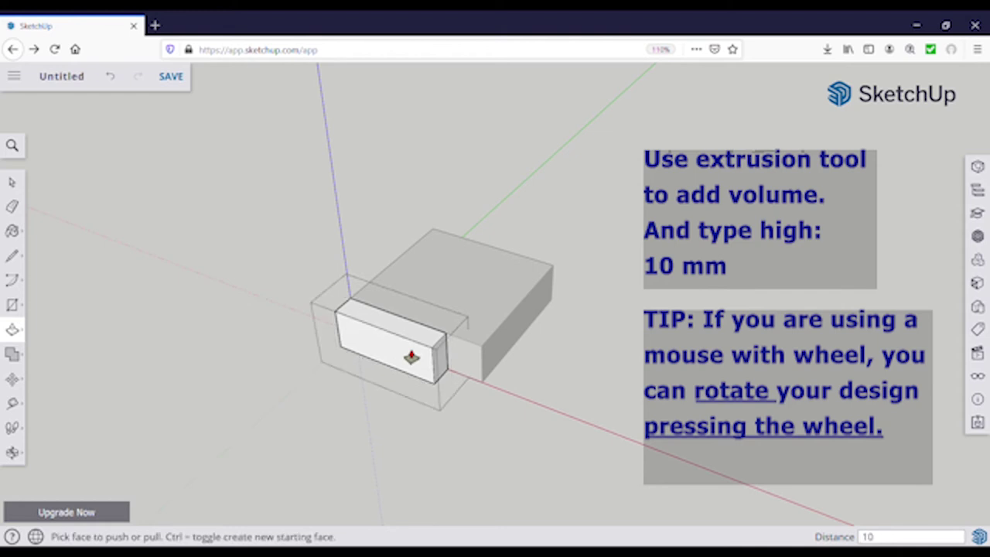
key("Return")
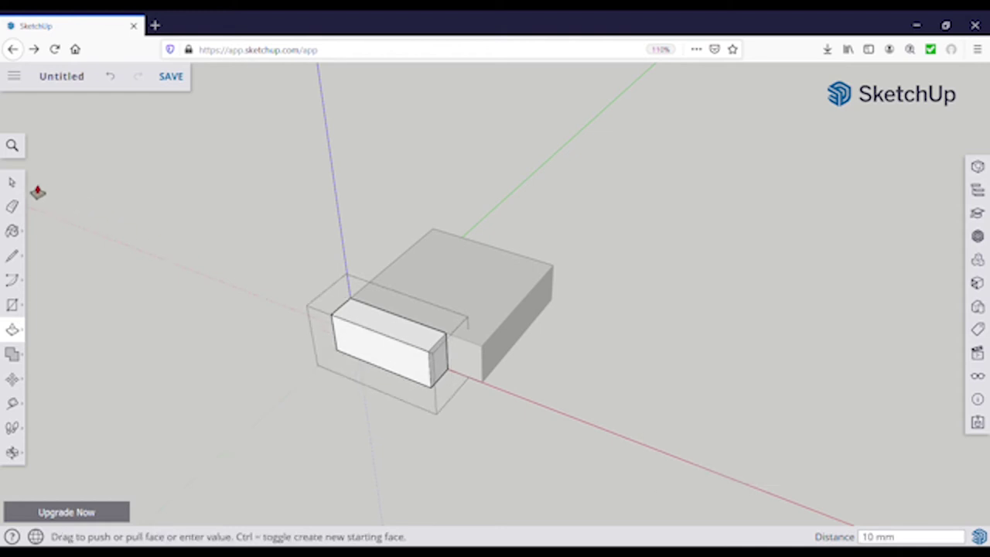
left_click(11, 184)
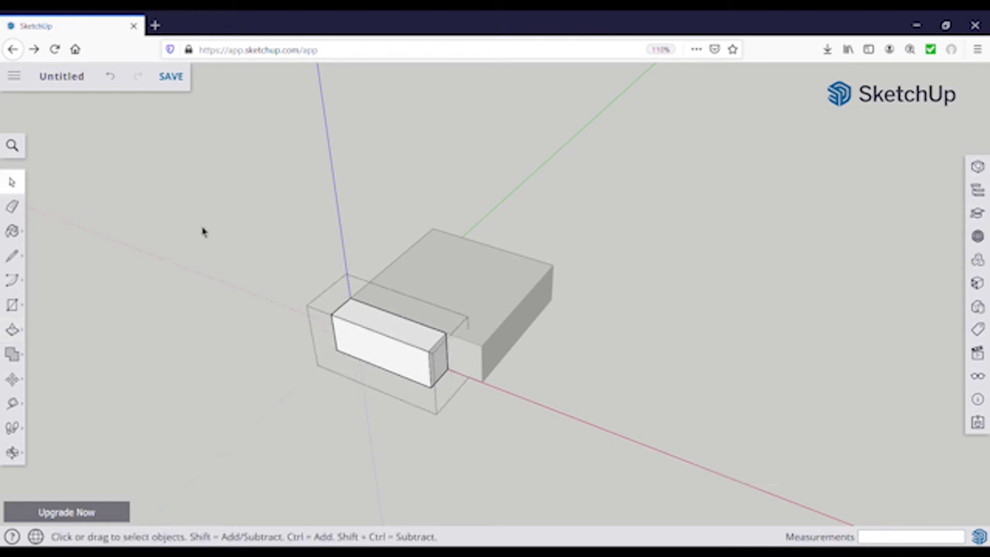
left_click(389, 350)
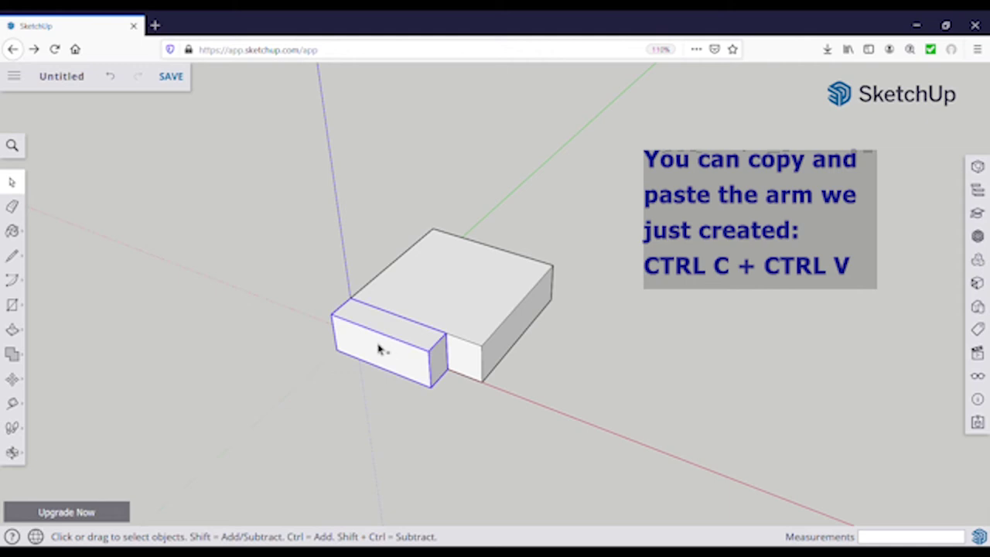
Paste two copies of the arm, snapping one against the body's back corner
key("ctrl+c")
key("ctrl+v")
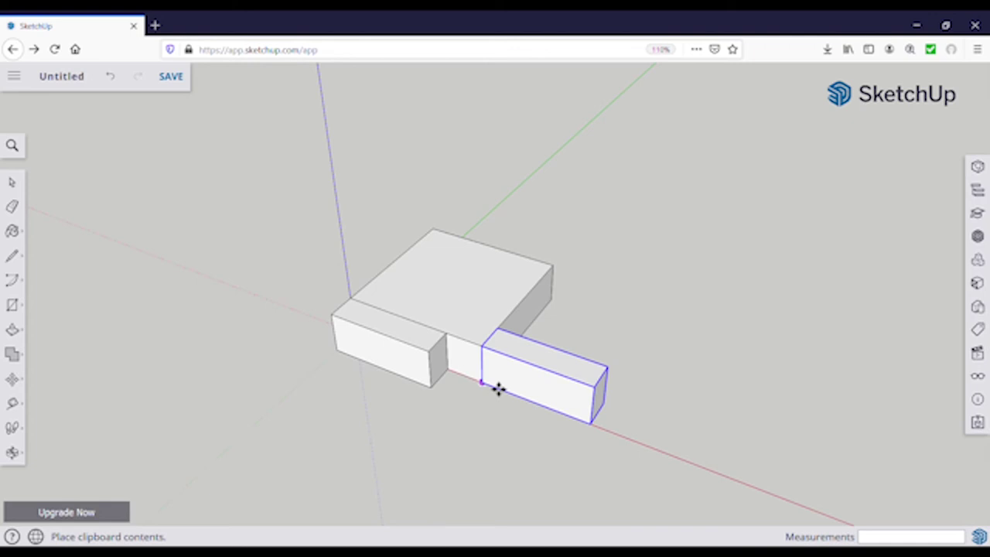
left_click(498, 389)
key("ctrl+v")
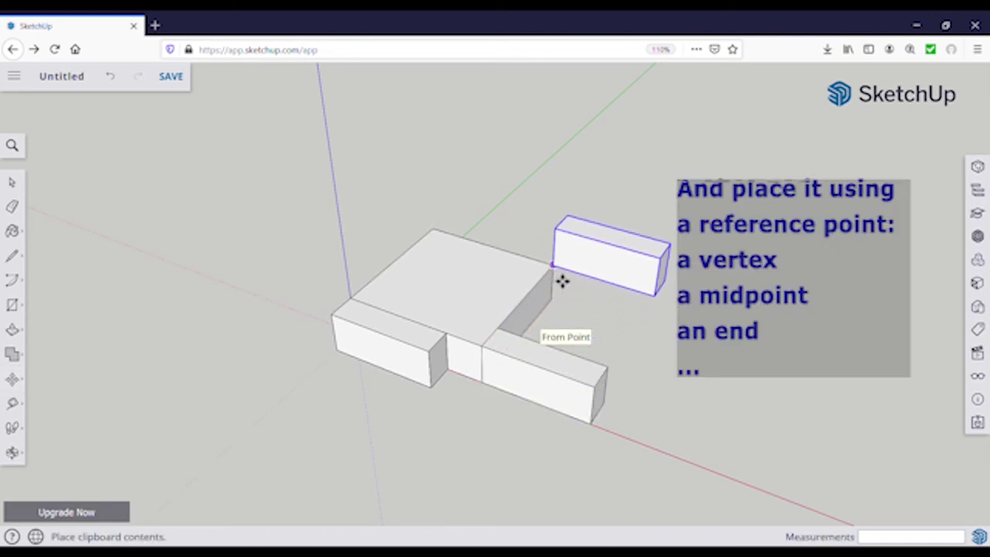
left_click(562, 302)
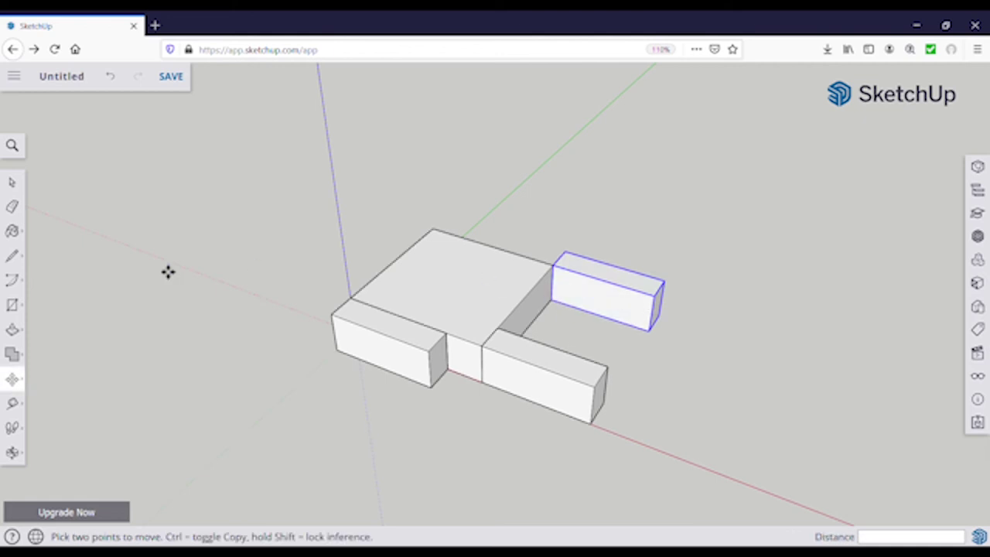
mouse_move(13, 379)
left_click(48, 353)
left_click(571, 263)
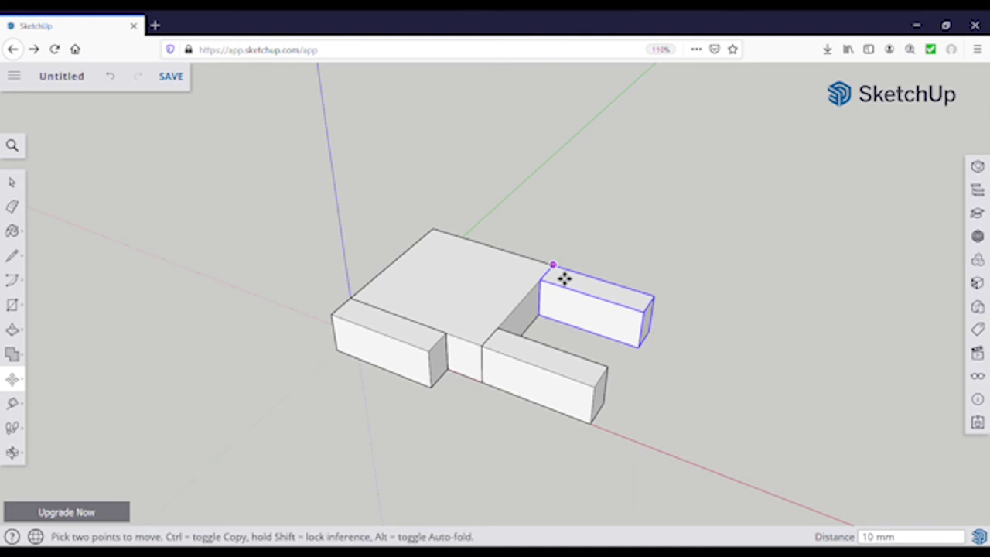
left_click(565, 278)
left_click(12, 181)
Paste another copy of the left arm and move it into place beside the body
left_click(371, 330)
key("ctrl+c")
key("ctrl+v")
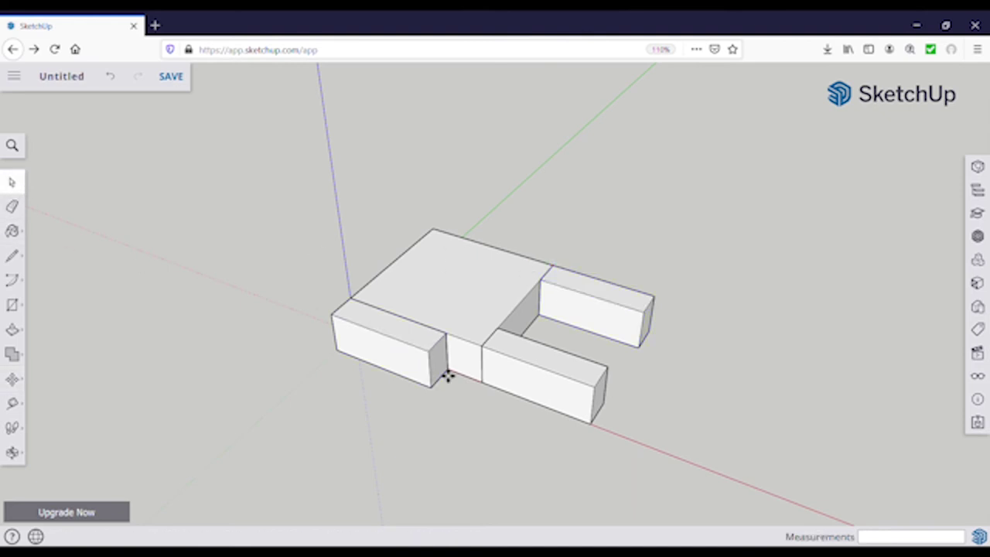
left_click(446, 239)
key("m")
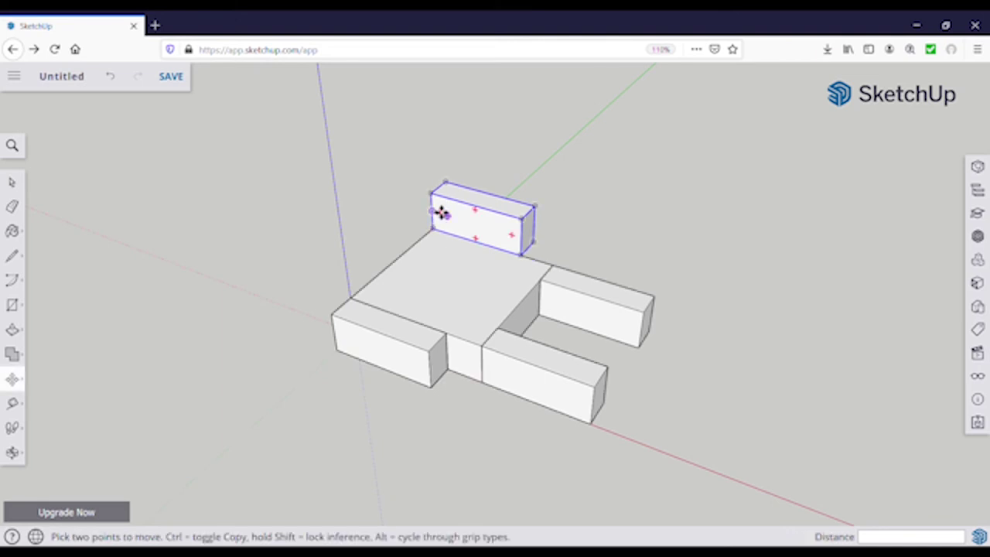
left_click(431, 199)
type("15")
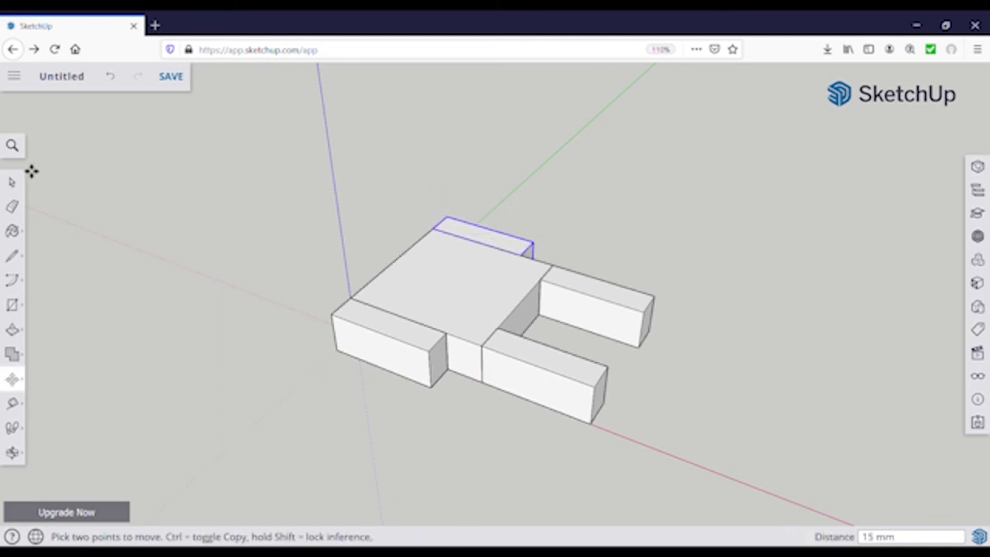
left_click(12, 182)
mouse_move(534, 289)
middle_mouse_down()
mouse_move(495, 308)
mouse_move(479, 459)
mouse_move(597, 387)
mouse_move(557, 364)
middle_mouse_up()
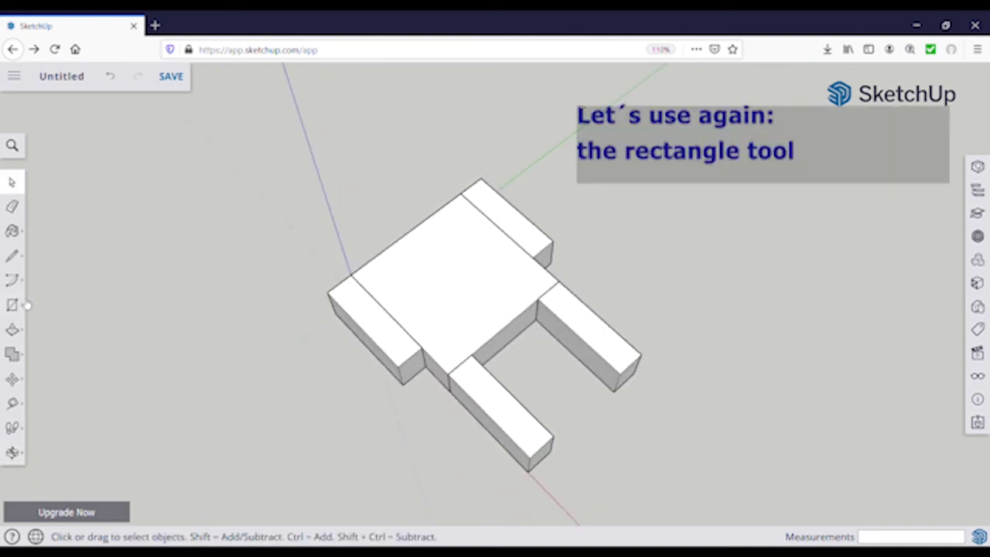
Draw a rectangle from a body corner vertex and make it a group
left_click(13, 304)
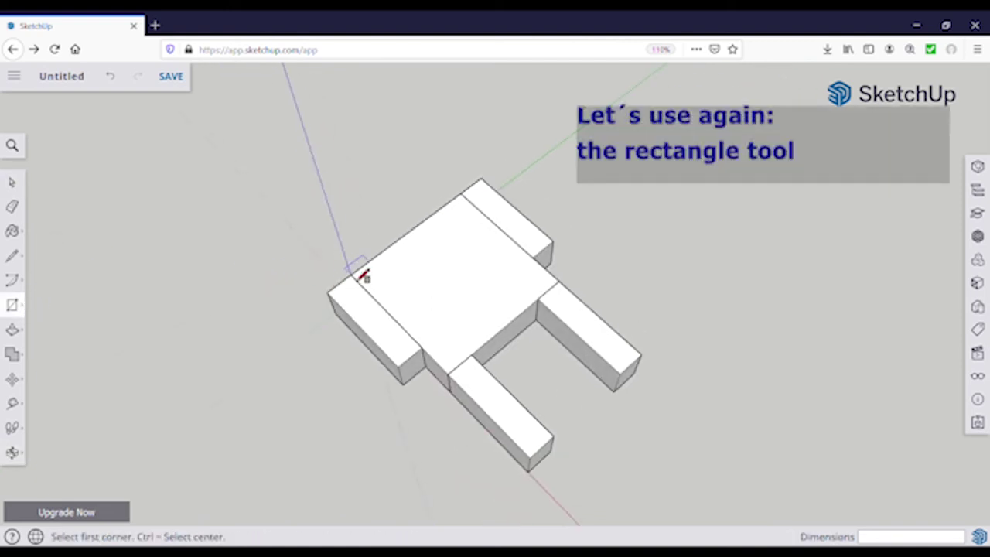
mouse_move(362, 276)
middle_mouse_down()
mouse_move(460, 260)
mouse_move(565, 267)
mouse_move(397, 376)
middle_mouse_up()
left_click(386, 364)
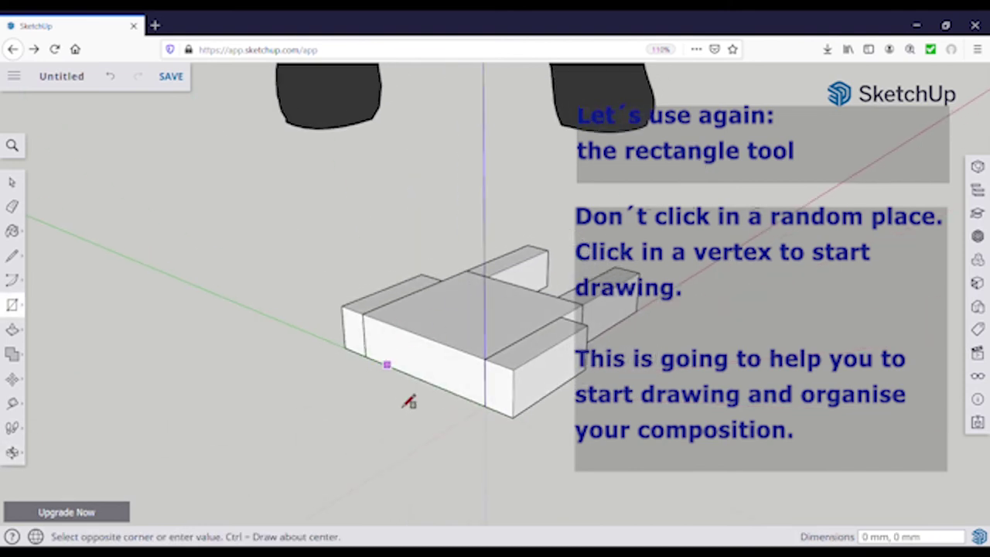
left_click(408, 447)
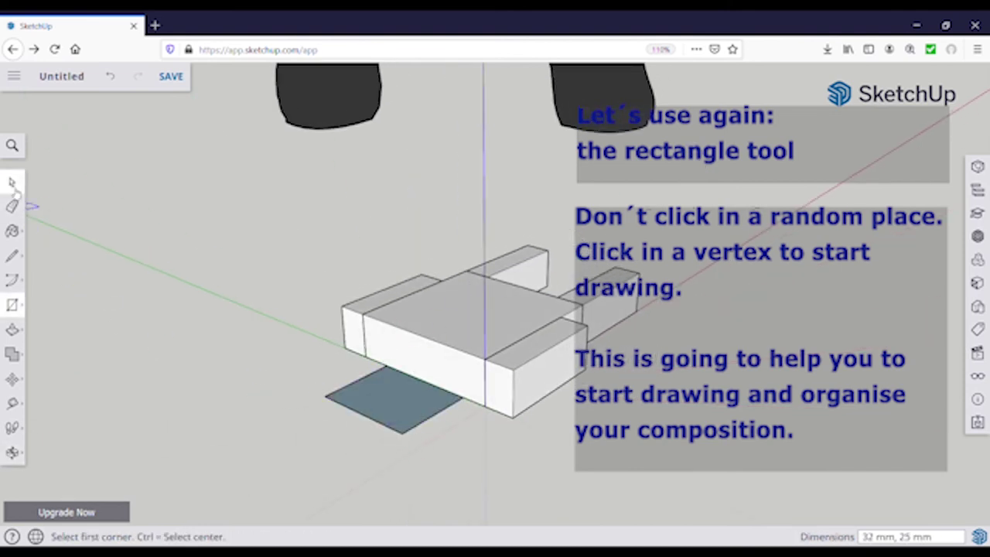
left_click(12, 184)
right_click(402, 413)
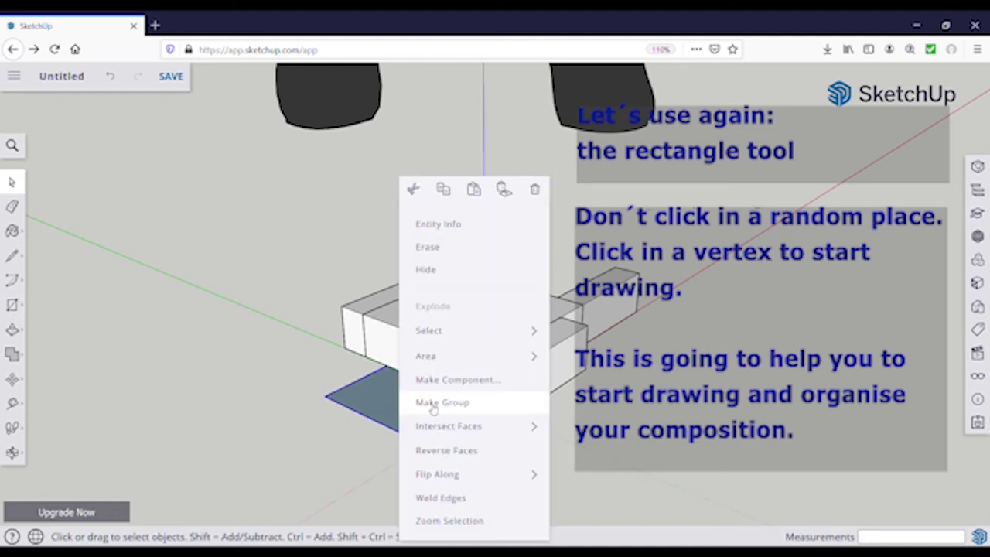
left_click(433, 403)
Push/pull the grouped face up 15 mm into the head block
left_click(14, 330)
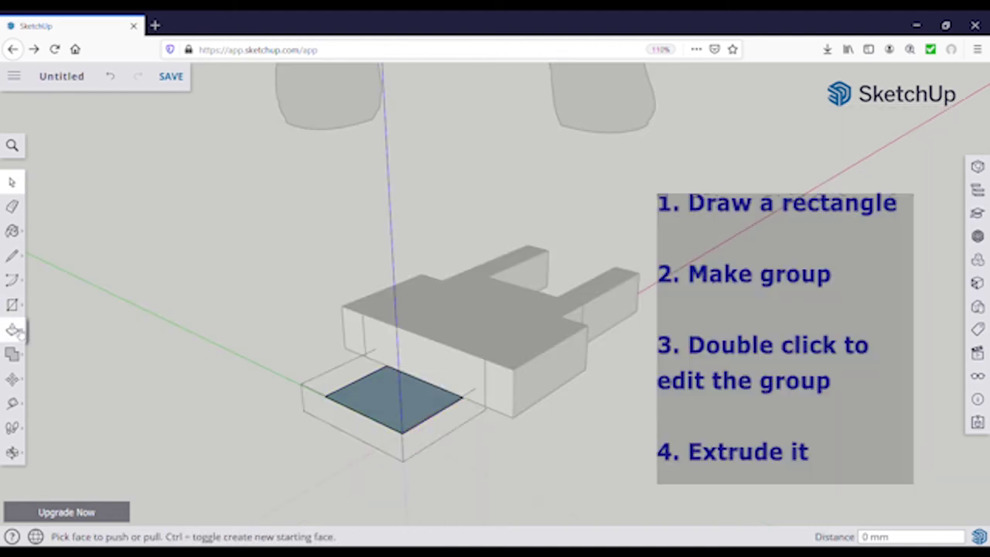
left_click(48, 304)
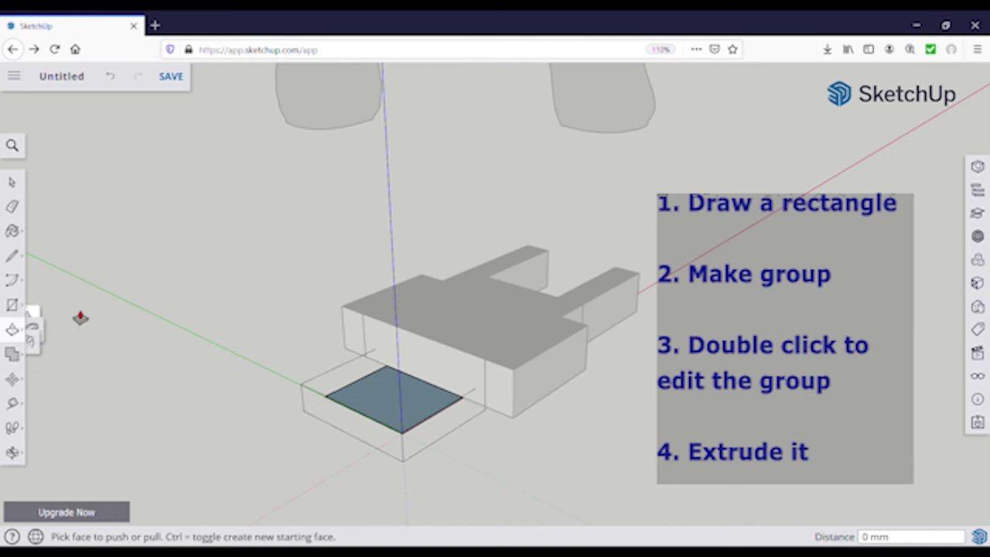
left_click(425, 411)
left_click(484, 363)
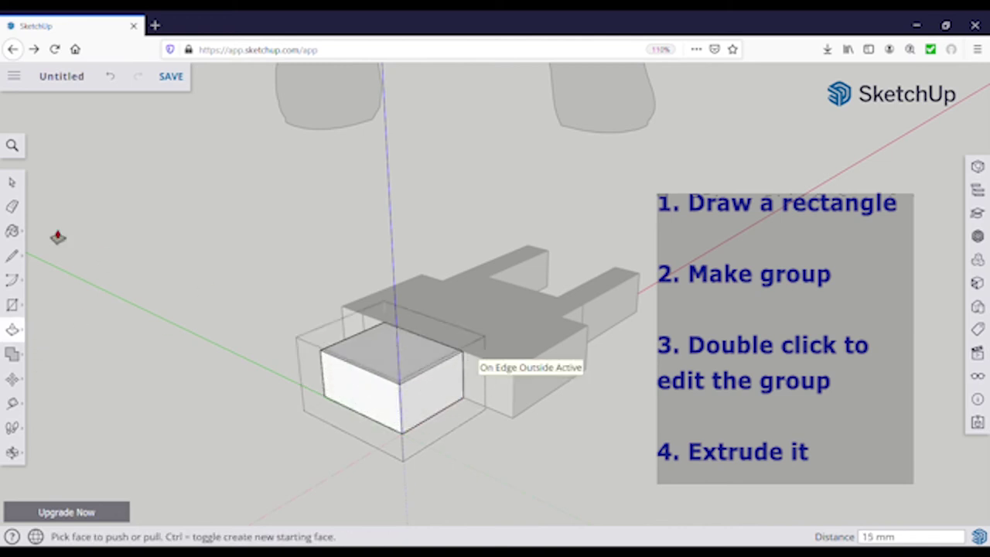
left_click(12, 181)
mouse_move(325, 259)
middle_mouse_down()
mouse_move(594, 330)
mouse_move(433, 301)
mouse_move(453, 274)
middle_mouse_up()
scroll(453, 273, "up", 3)
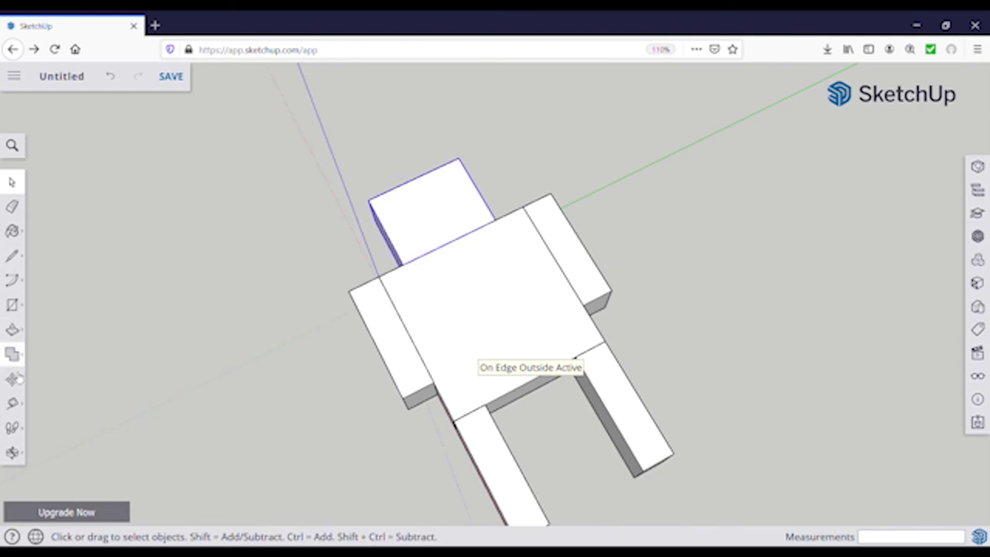
Move the head block 2 mm away from the body along the red axis
left_click(12, 379)
scroll(433, 265, "up", 2)
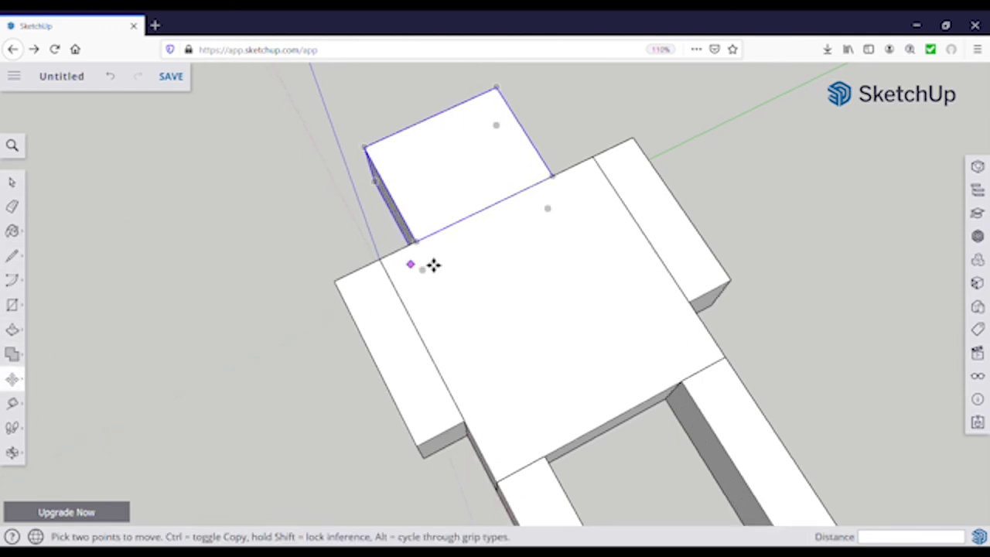
scroll(491, 215, "up", 2)
scroll(491, 215, "up", 2)
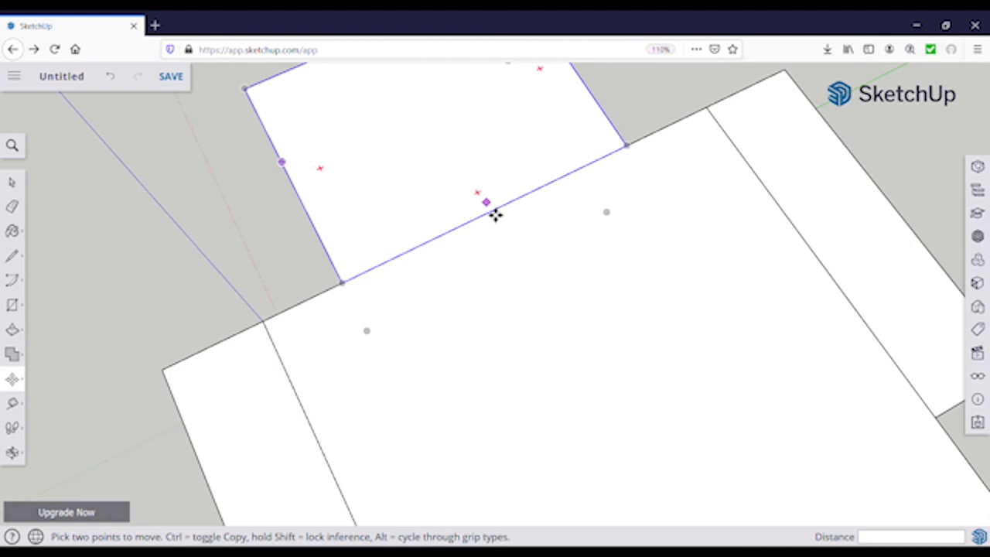
left_click(495, 216)
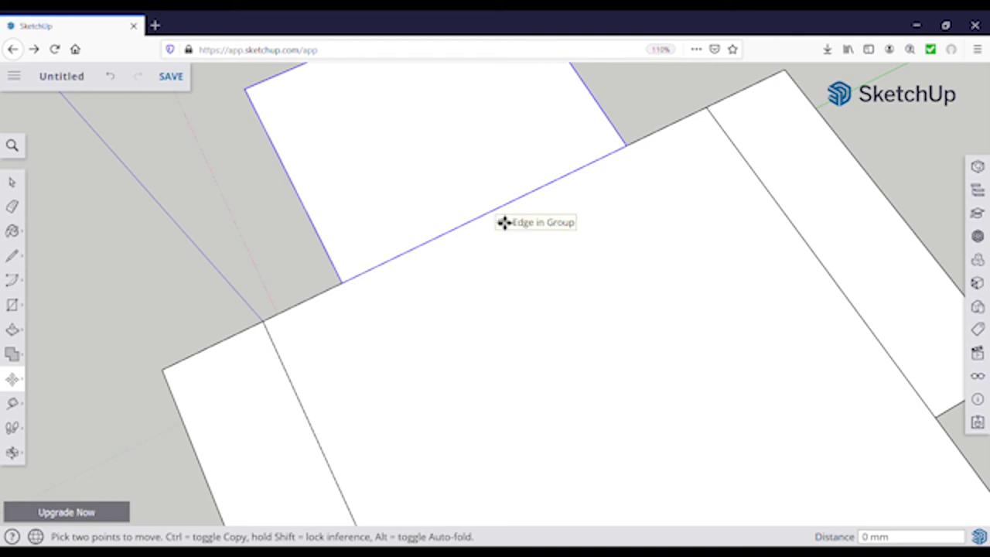
left_click(504, 221)
scroll(504, 225, "down", 3)
scroll(518, 280, "down", 2)
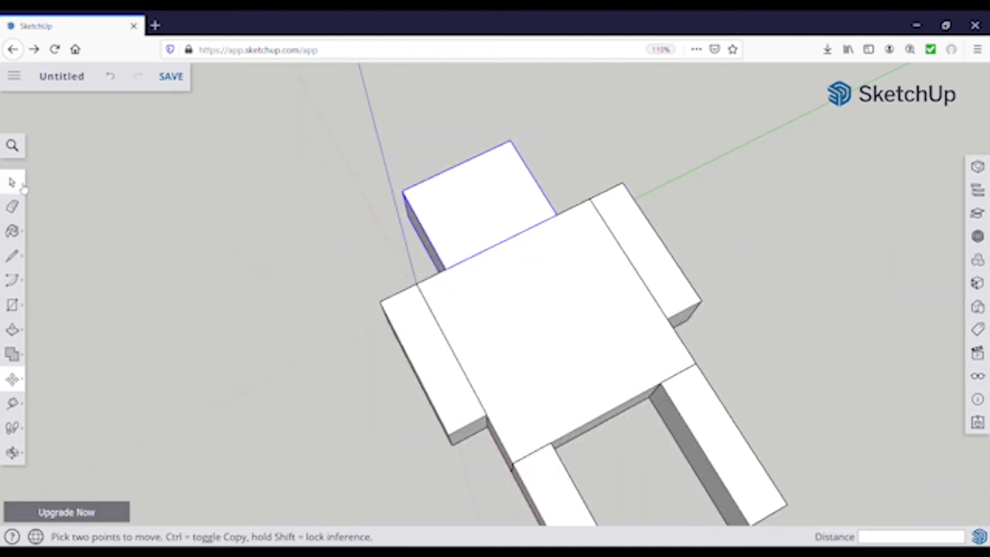
left_click(12, 181)
mouse_move(418, 314)
middle_mouse_down()
mouse_move(402, 401)
mouse_move(495, 270)
middle_mouse_up()
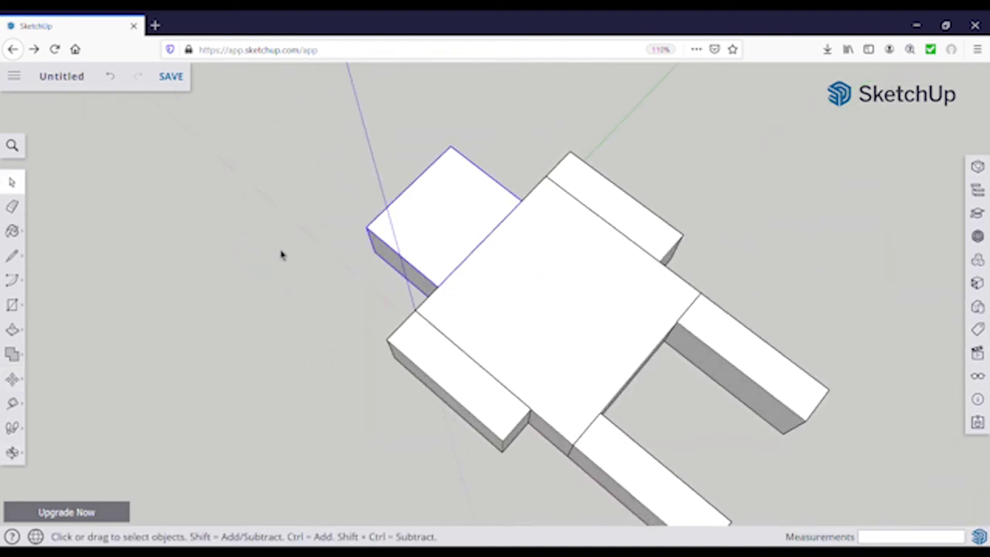
left_click(13, 379)
Shift the head slightly further out and move the upper arm 2 mm from the body
left_click(402, 305)
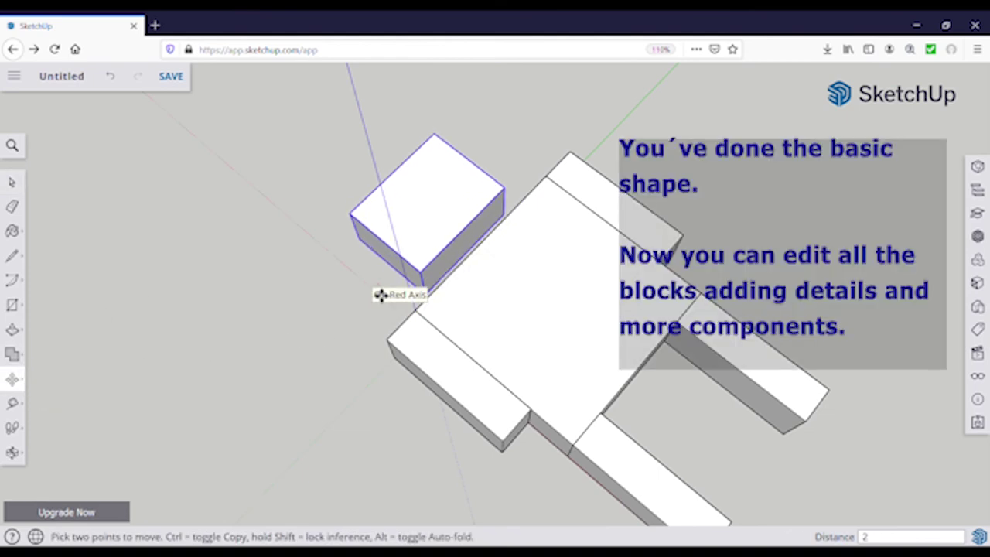
left_click(391, 303)
left_click(645, 211)
left_click(756, 371, "shift")
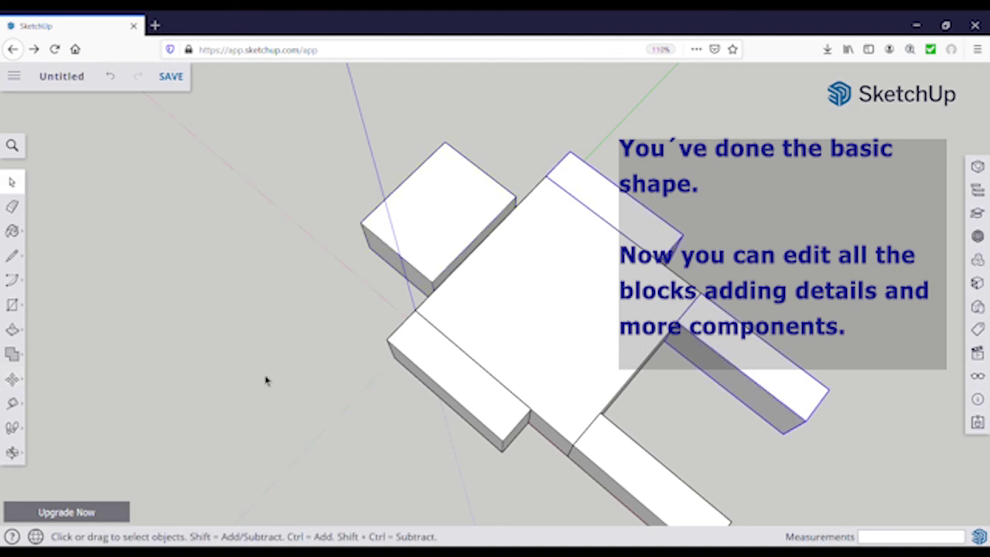
left_click(13, 379)
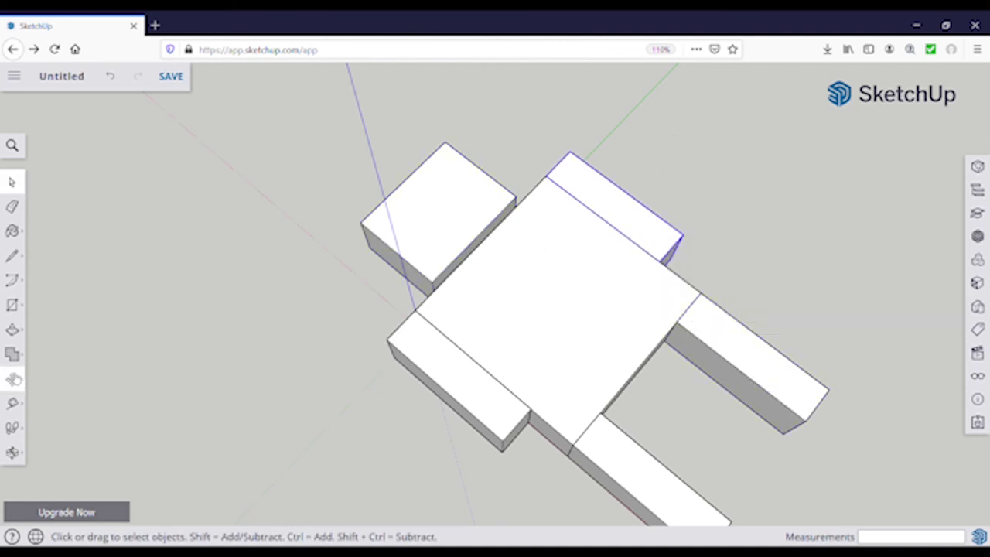
left_click(694, 188)
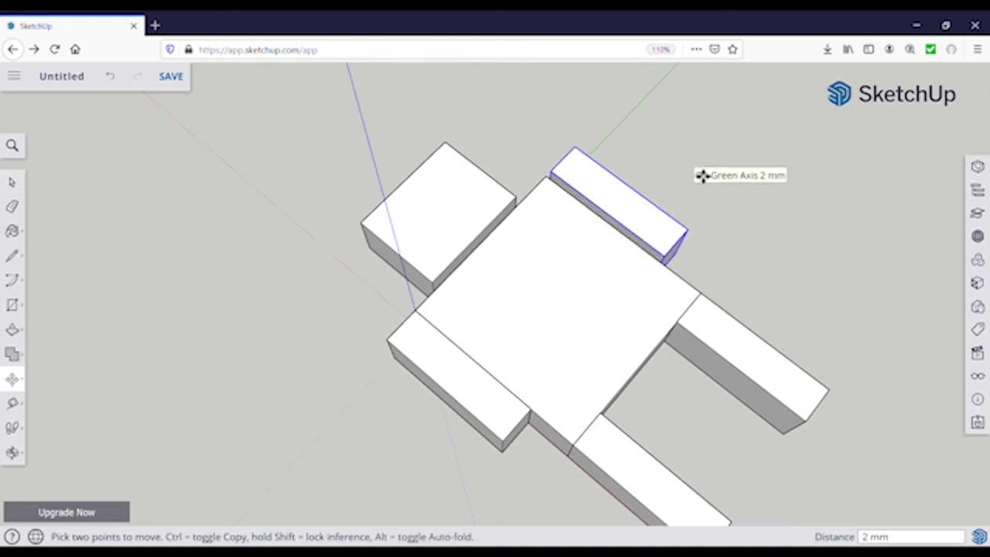
type("2")
left_click(13, 182)
Move the lower-left arm 2 mm away from the body
left_click(407, 352)
left_click(13, 379)
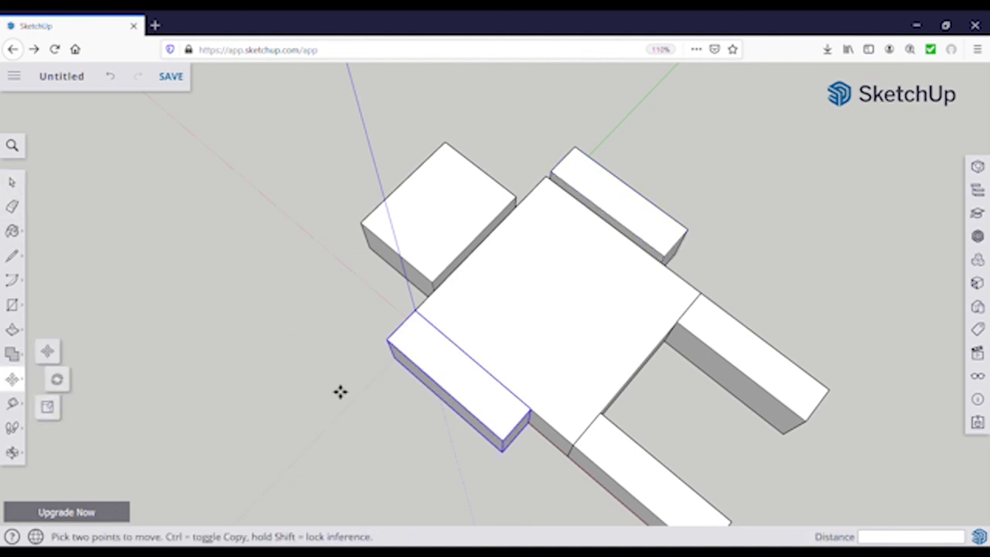
left_click(340, 391)
left_click(318, 405)
type("2")
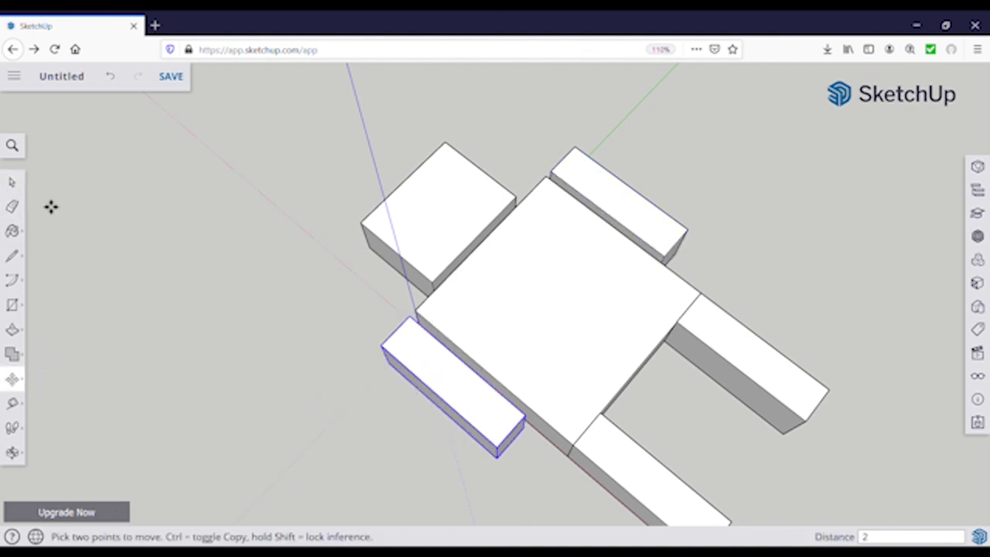
left_click(12, 182)
Shift both legs 2 mm along the red axis away from the body
scroll(631, 386, "down", 3)
left_click_drag(792, 489, 659, 359)
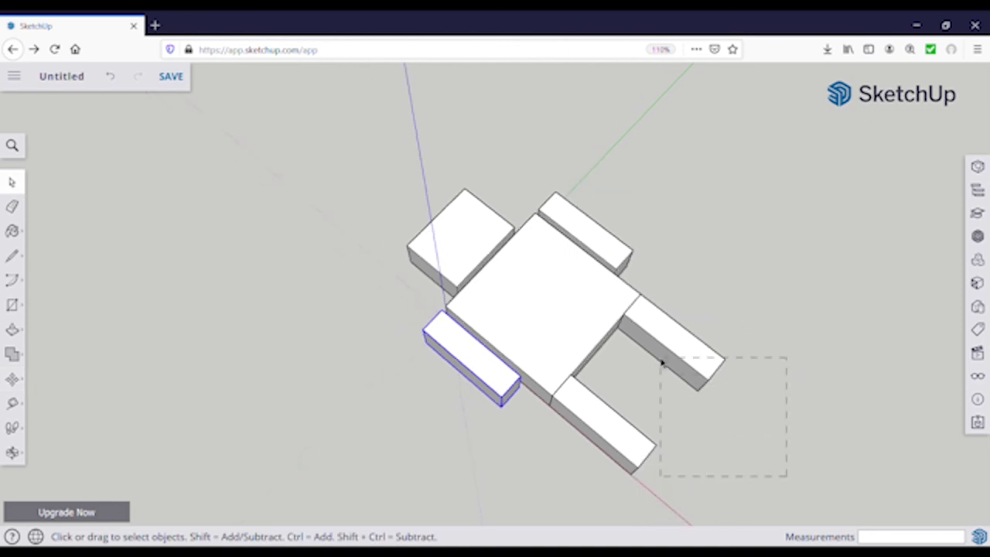
left_click(13, 379)
left_click(610, 388)
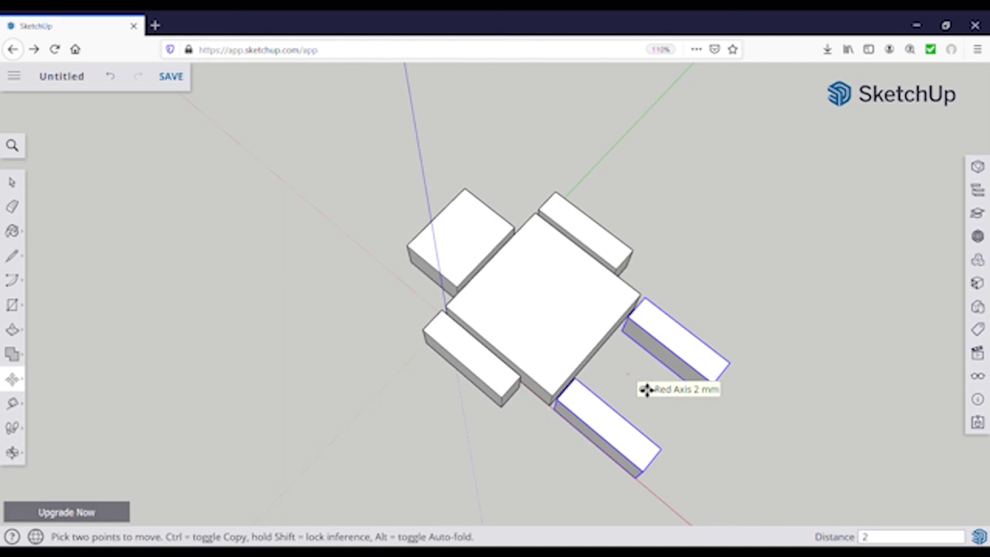
left_click(646, 389)
left_click(13, 182)
left_click(387, 310)
mouse_move(387, 310)
middle_mouse_down()
mouse_move(548, 303)
mouse_move(762, 371)
mouse_move(639, 366)
mouse_move(736, 337)
mouse_move(469, 321)
mouse_move(603, 391)
mouse_move(397, 360)
mouse_move(543, 384)
mouse_move(588, 422)
mouse_move(592, 343)
mouse_move(462, 281)
mouse_move(531, 288)
middle_mouse_up()
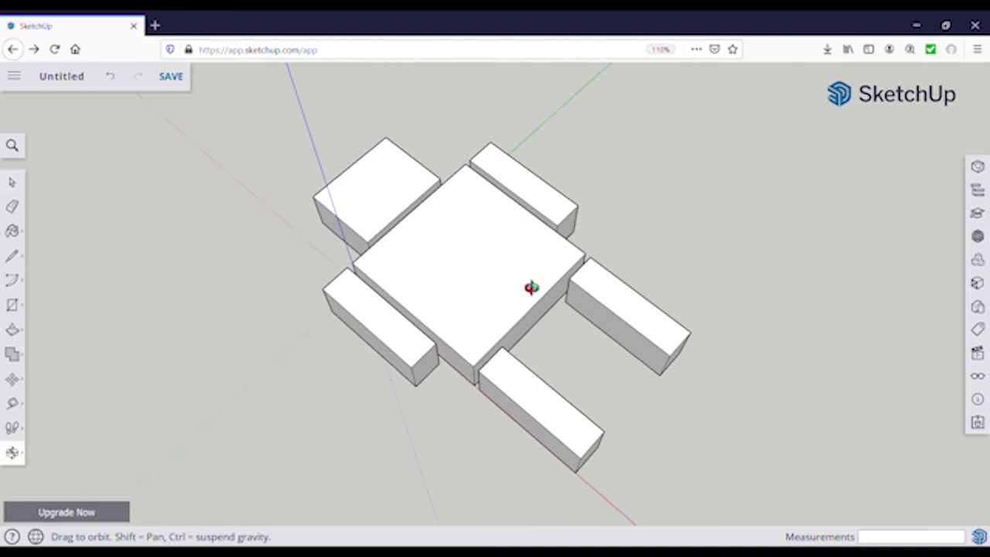